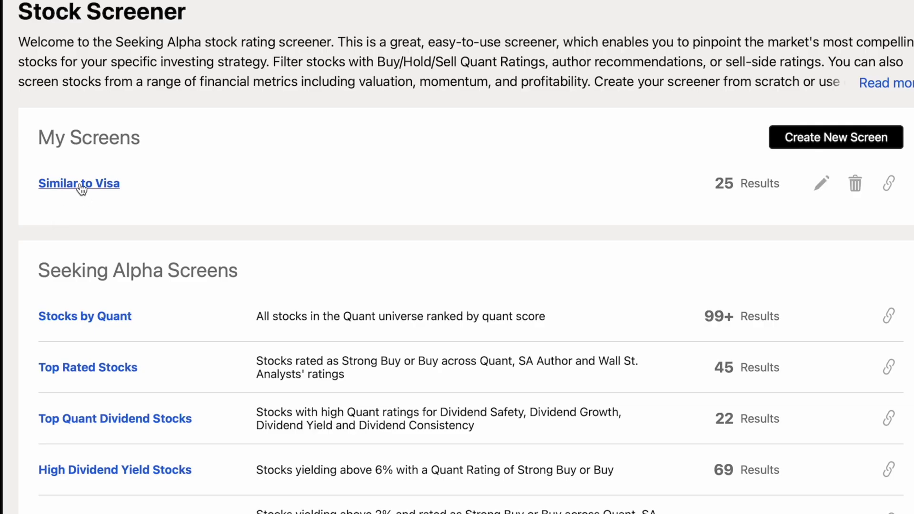
Step: Open the saved Similar to Visa screen and sort its results by market cap from largest to smallest
left_click(81, 186)
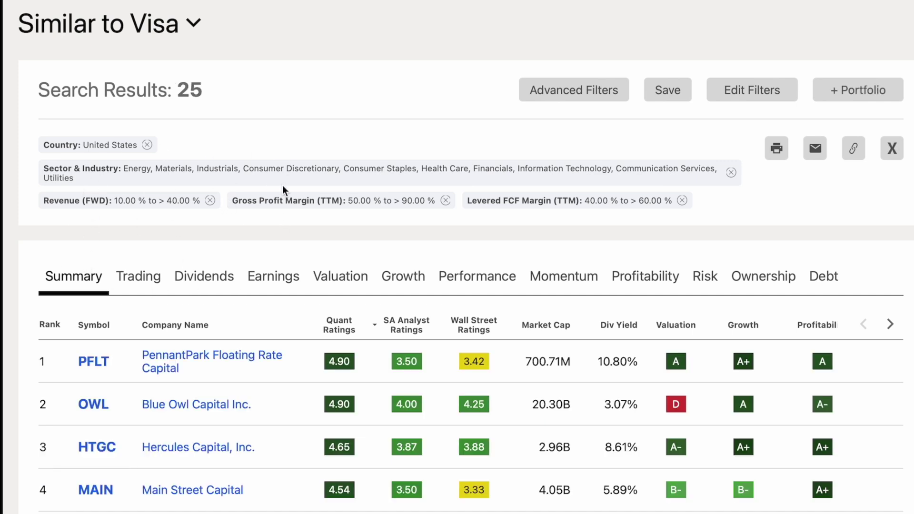
scroll(57, 239, "down", 1)
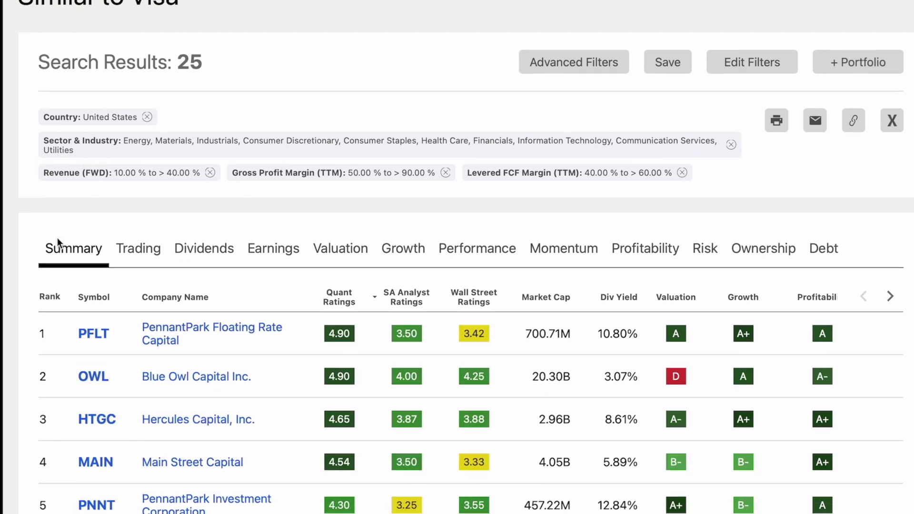
scroll(56, 266, "down", 1)
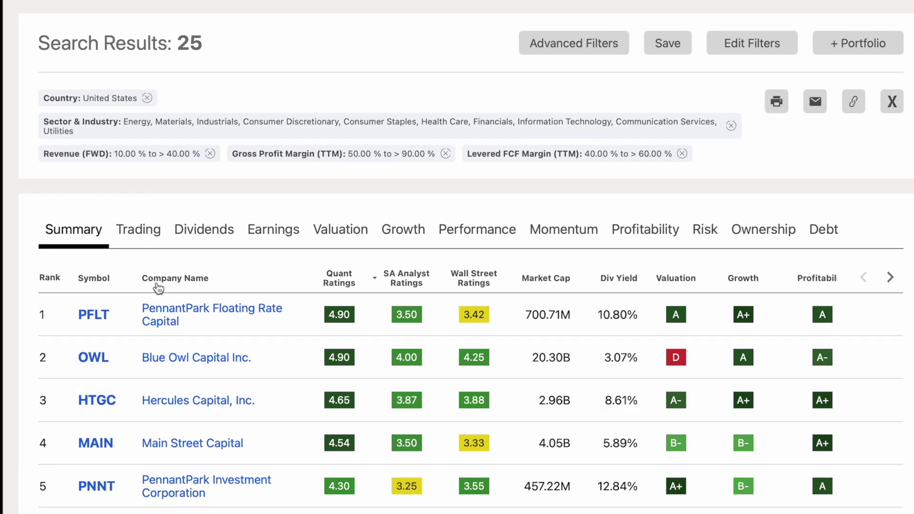
left_click(538, 282)
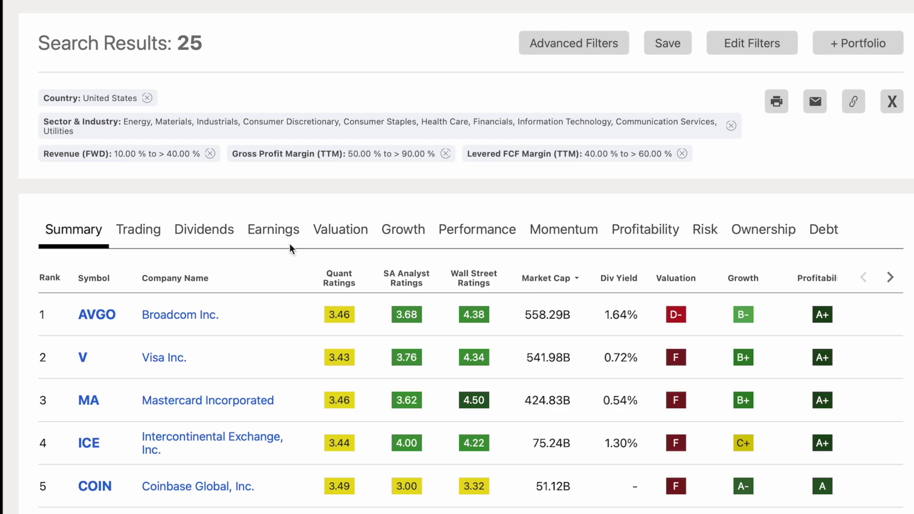
scroll(181, 232, "up", 1)
scroll(181, 232, "down", 1)
Step: Open the screen's filters for editing and examine the country, sector, forward revenue, gross profit margin and levered FCF margin criteria
left_click(568, 53)
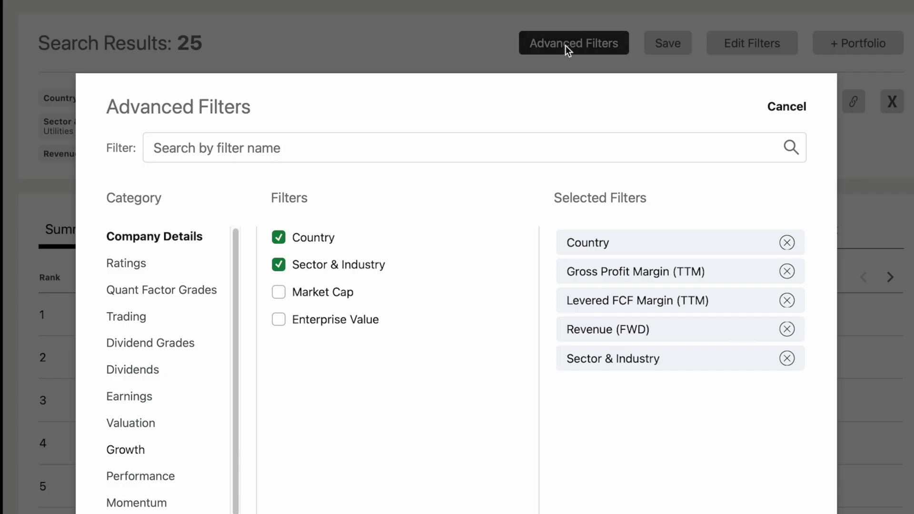
left_click(795, 109)
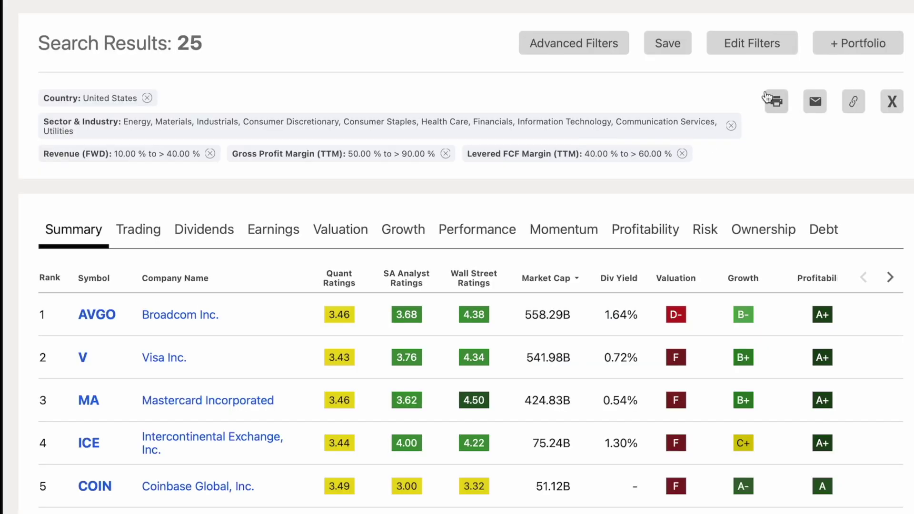
left_click(751, 51)
scroll(335, 155, "down", 1)
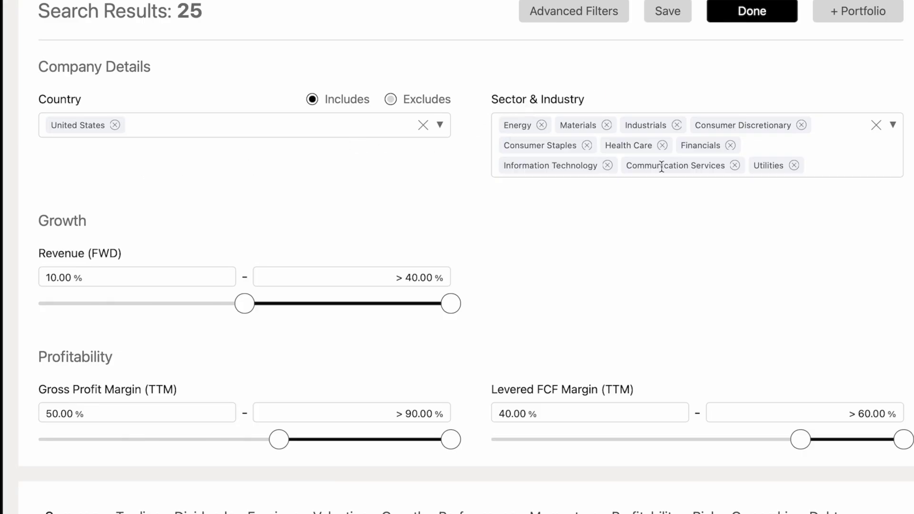
scroll(622, 158, "down", 1)
scroll(622, 157, "up", 1)
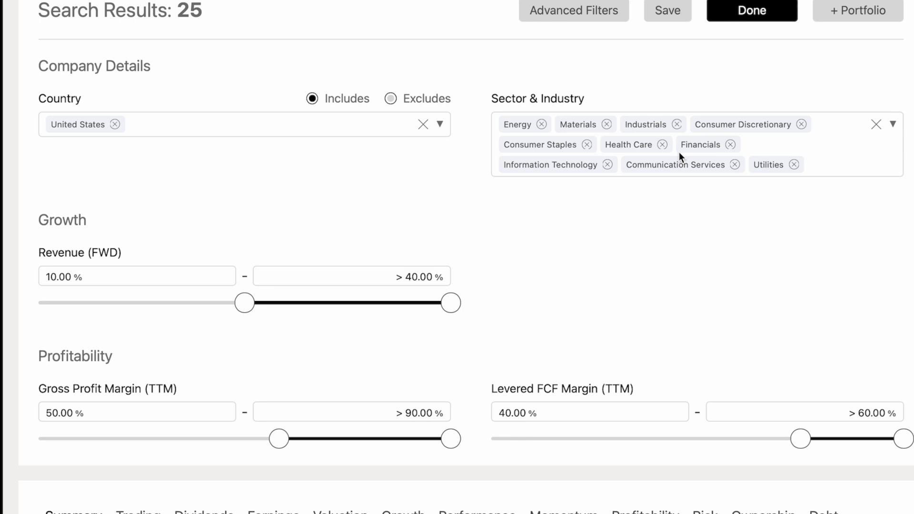
scroll(672, 164, "down", 2)
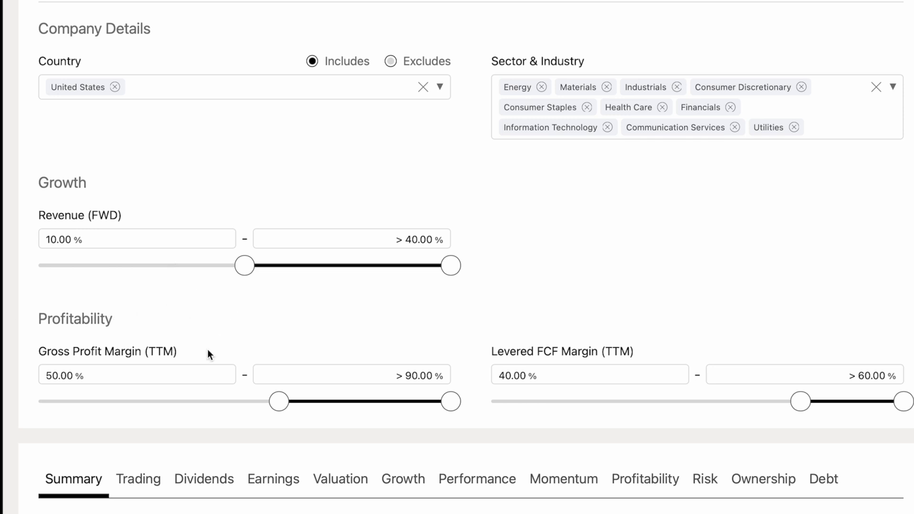
left_click(98, 374)
left_click(177, 310)
scroll(614, 430, "up", 2)
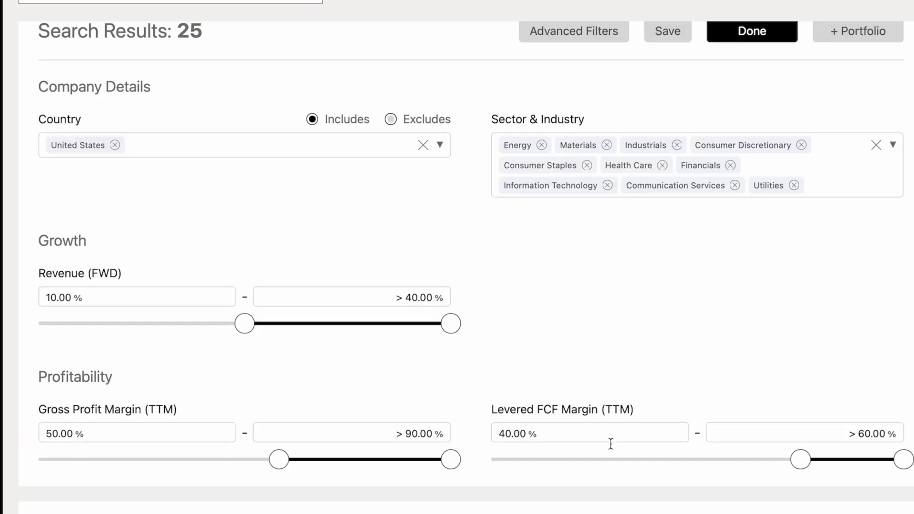
left_click(572, 434)
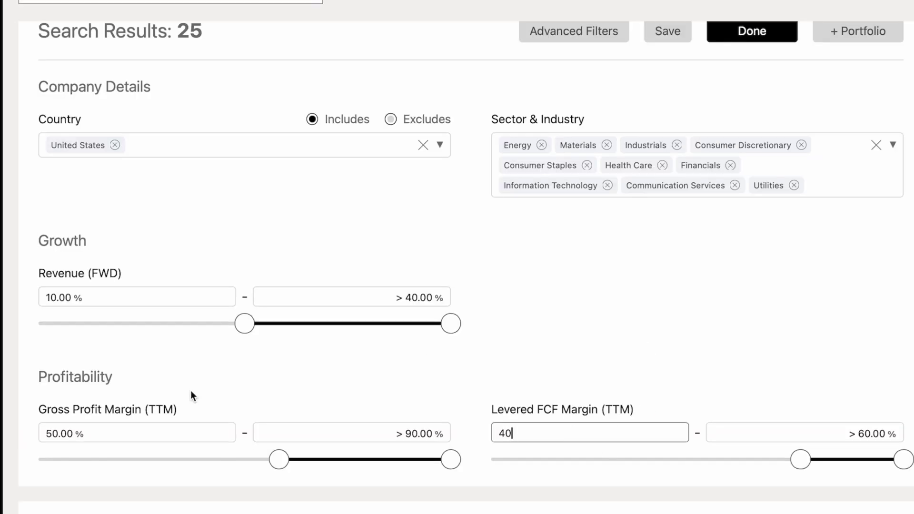
scroll(212, 79, "up", 1)
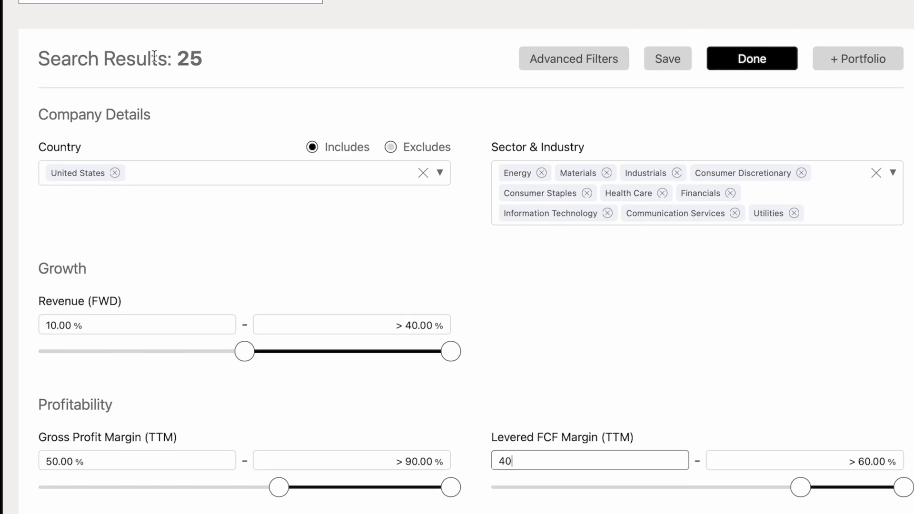
Step: Sort the screen's summary results by market cap again, largest companies first
scroll(167, 438, "down", 10)
left_click(557, 291)
left_click(558, 292)
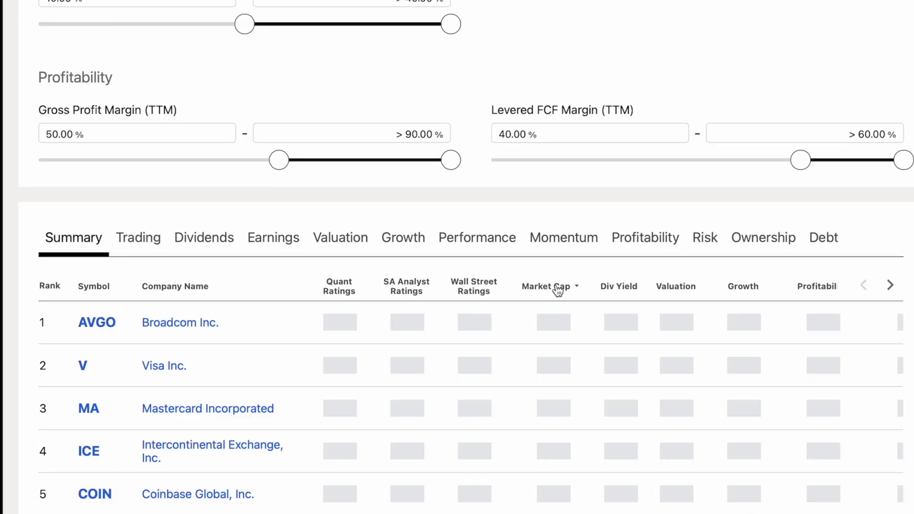
Step: Show the valuation metrics sorted by ascending Price / Cash Flow and open the ICE stock
scroll(557, 287, "down", 4)
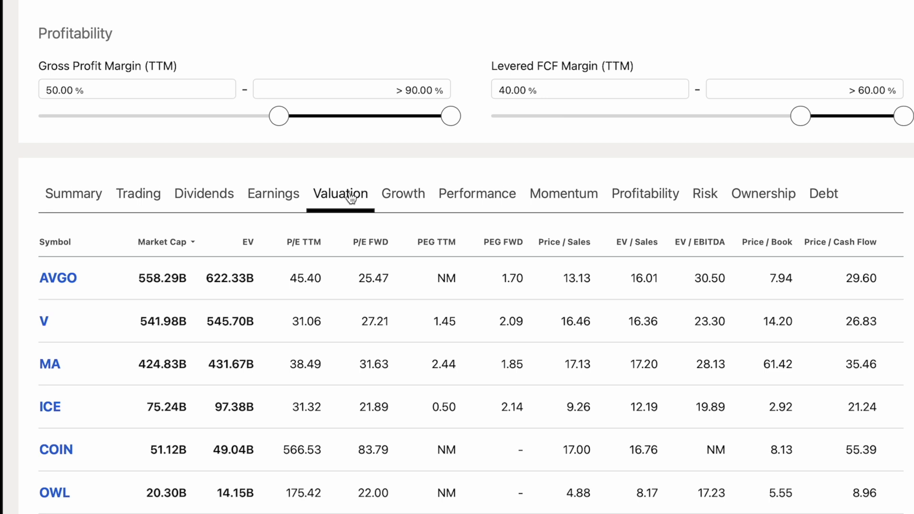
scroll(310, 228, "down", 2)
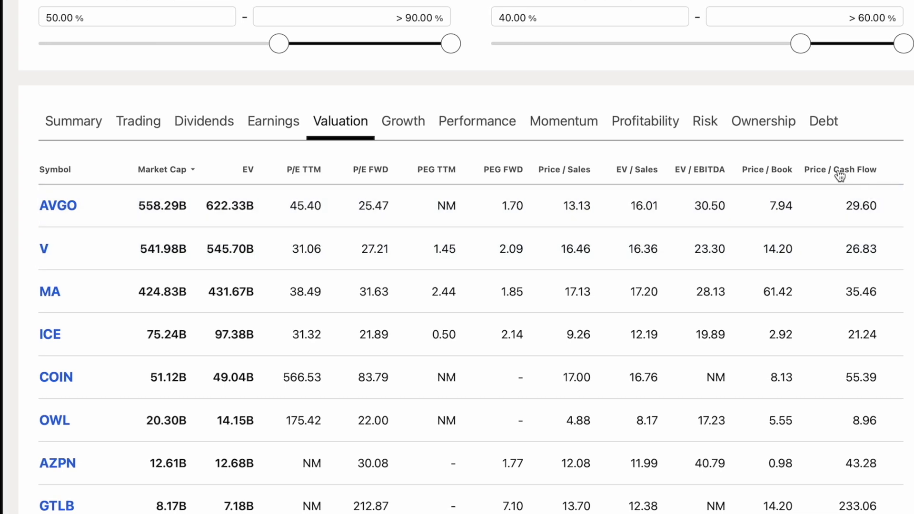
left_click(834, 170)
left_click(835, 171)
scroll(356, 378, "down", 3)
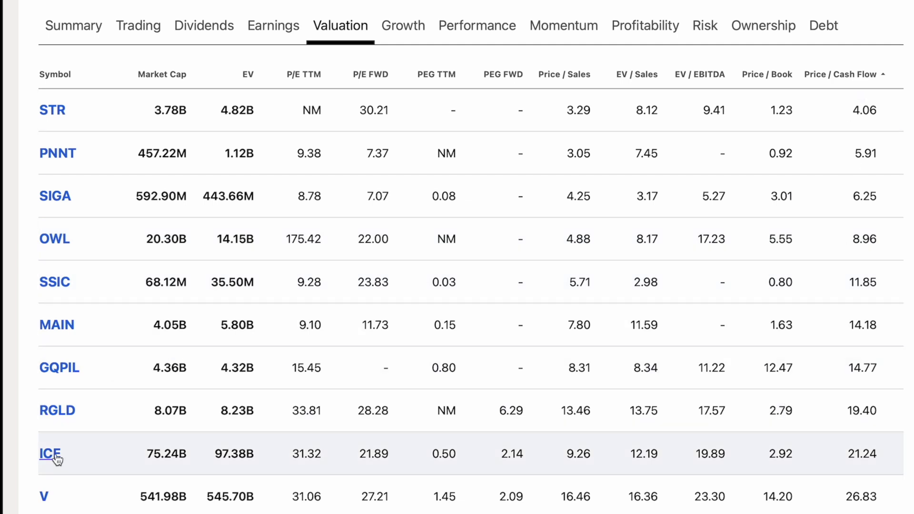
left_click(56, 455)
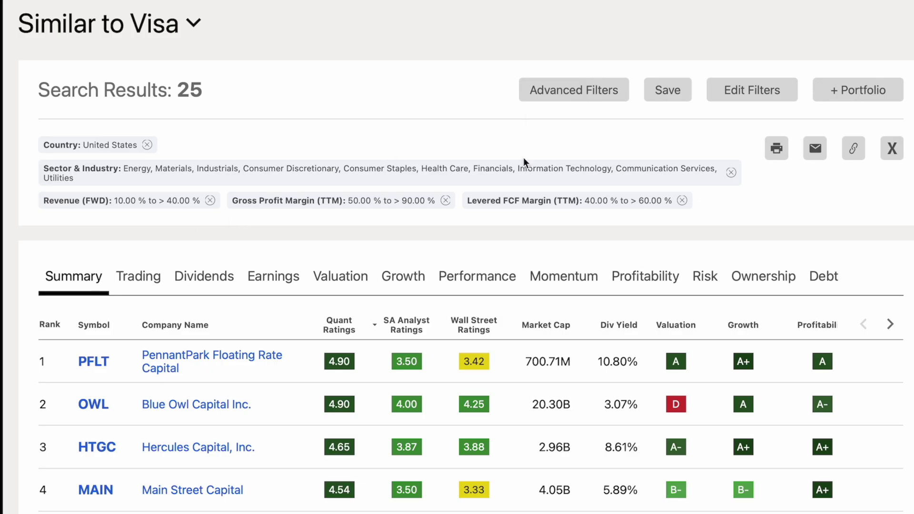
Step: Select the Price / Cash Flow (TTM) filter for the Similar to Visa screen and browse the quant factor grade and rating filters
left_click(587, 90)
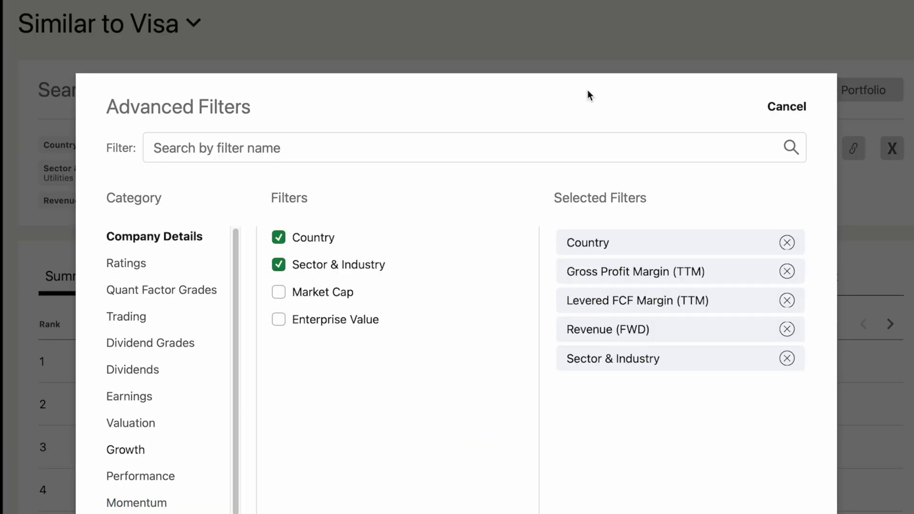
scroll(160, 252, "down", 1)
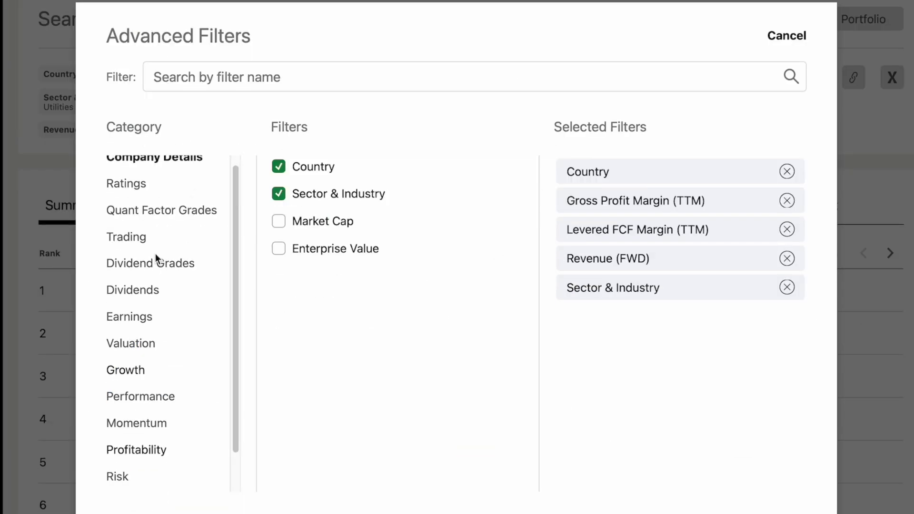
left_click(129, 346)
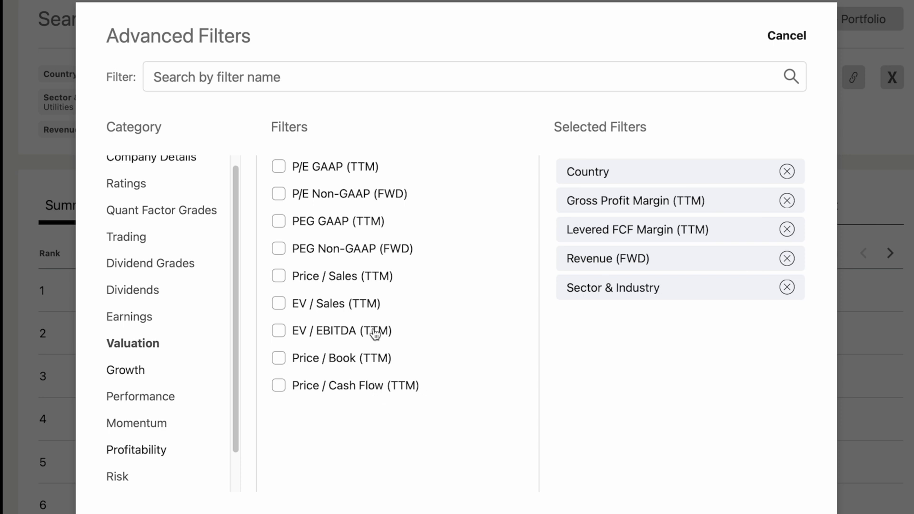
left_click(340, 393)
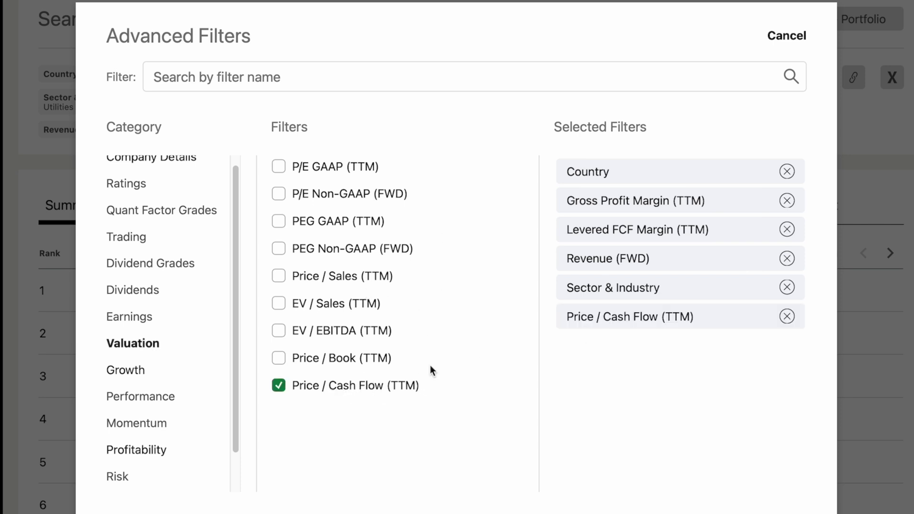
left_click(137, 217)
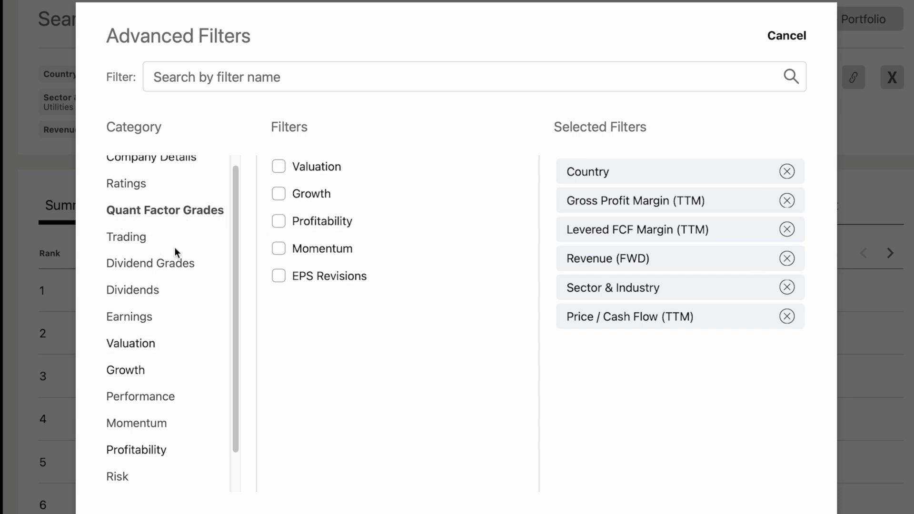
scroll(174, 248, "up", 1)
left_click(133, 195)
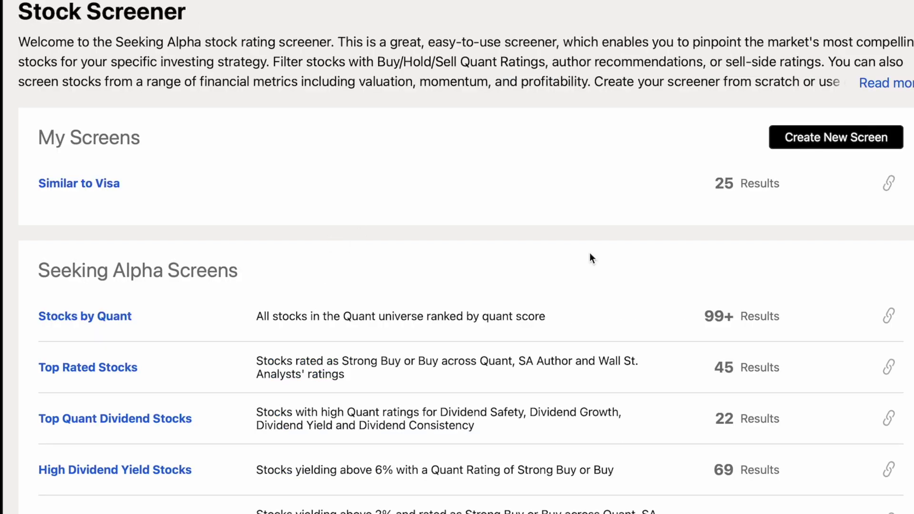
Step: Create a new stock screen and remove all of its default advanced filters
left_click(853, 135)
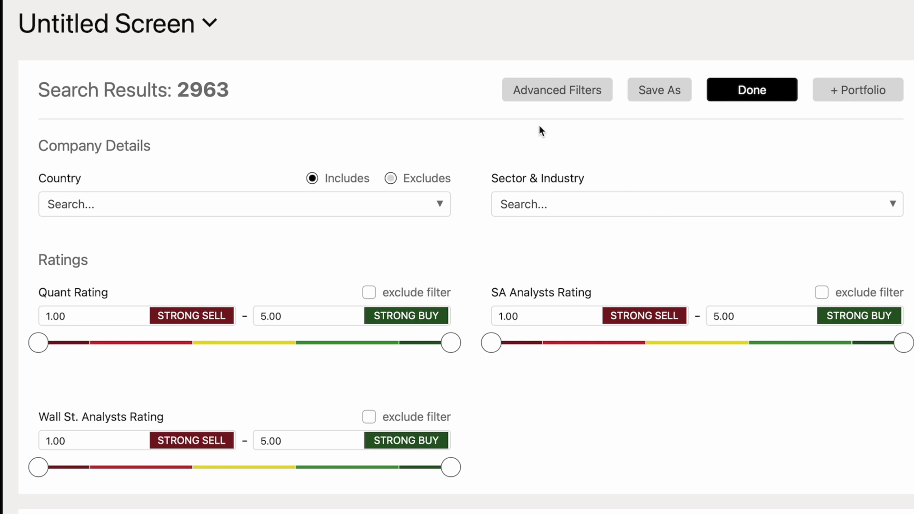
left_click(555, 92)
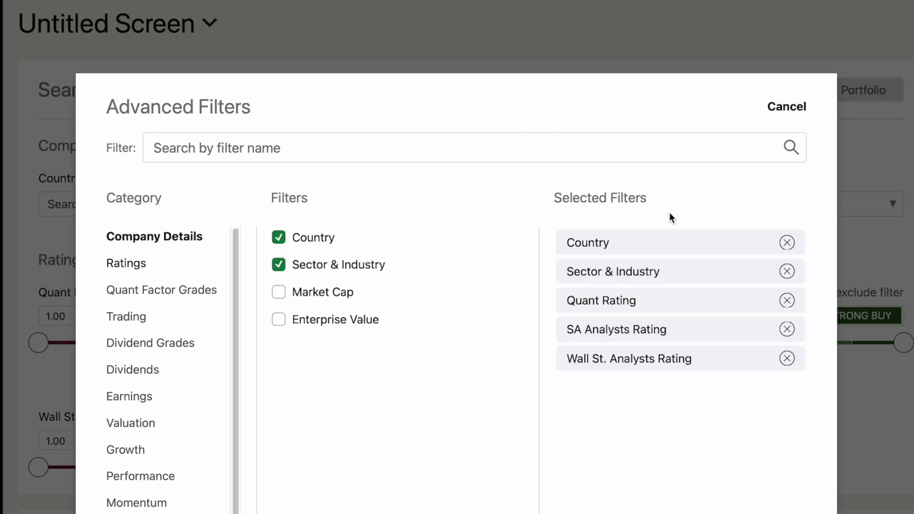
left_click(788, 242)
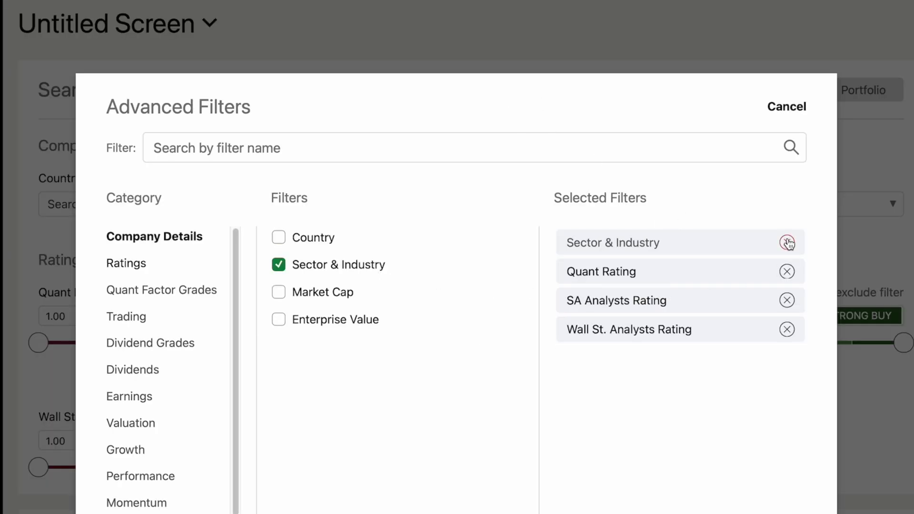
left_click(788, 243)
left_click(788, 242)
left_click(788, 242)
left_click(787, 242)
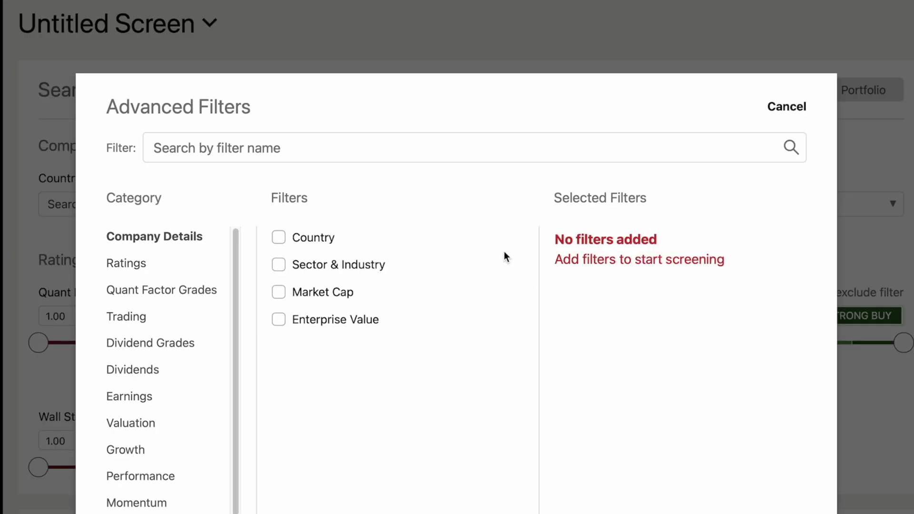
Step: Add the Market Cap and Price / Cash Flow (TTM) filters to the new screen
scroll(486, 251, "down", 3)
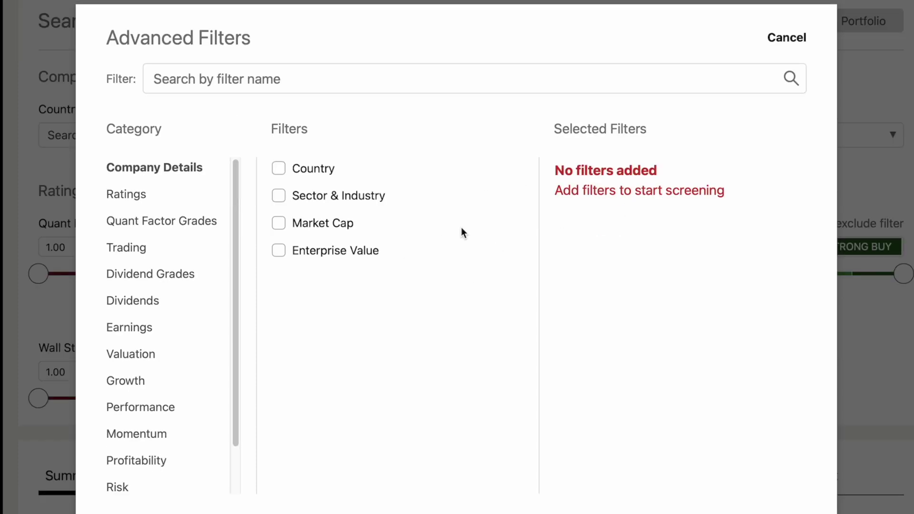
scroll(187, 226, "down", 1)
scroll(188, 226, "up", 1)
left_click(279, 224)
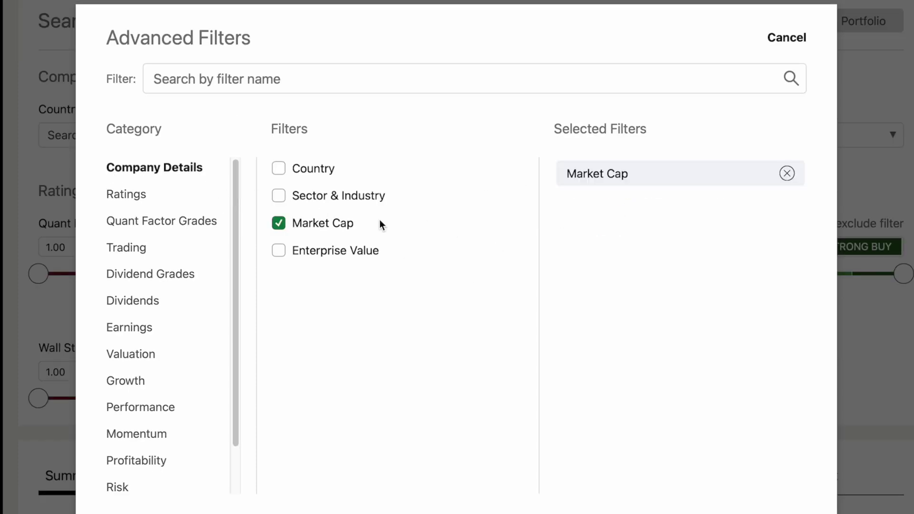
scroll(185, 365, "down", 1)
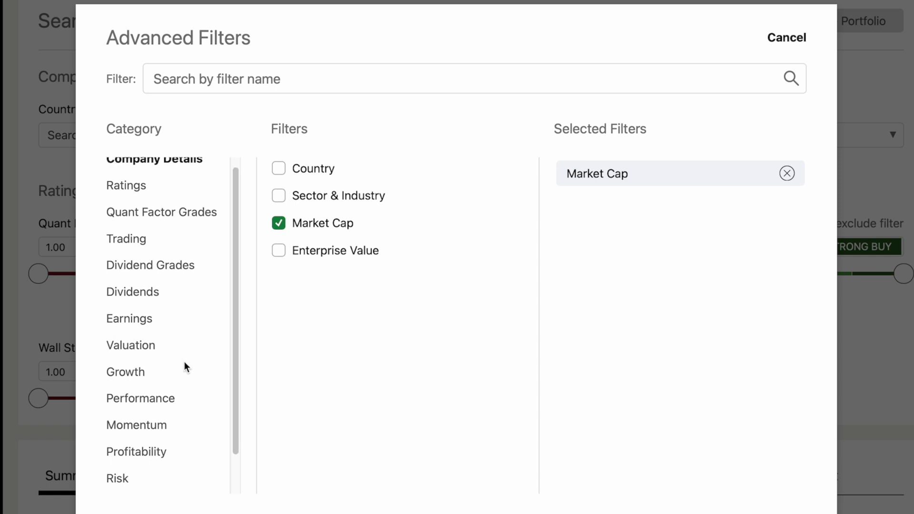
left_click(142, 352)
left_click(281, 389)
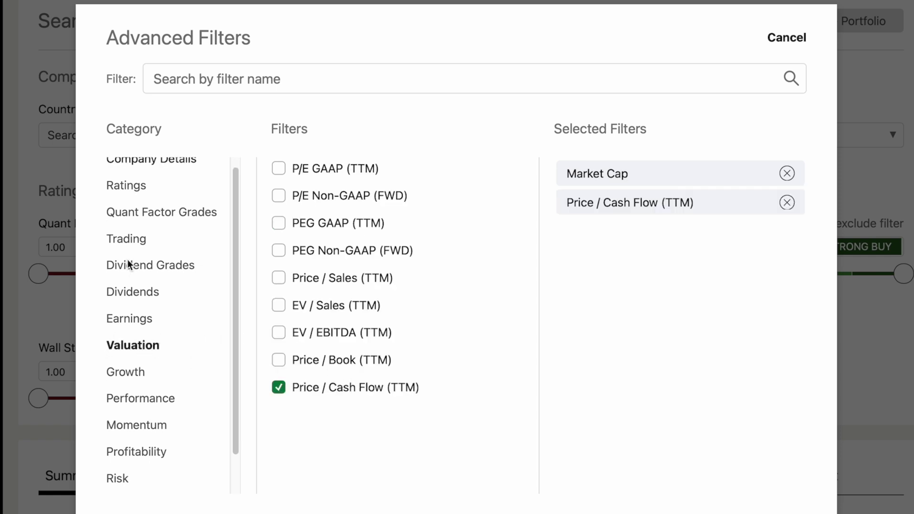
Step: Add the Revenue (FWD) growth filter and the Gross Profit Margin (TTM) and Levered FCF Margin (TTM) profitability filters
left_click(139, 372)
left_click(314, 200)
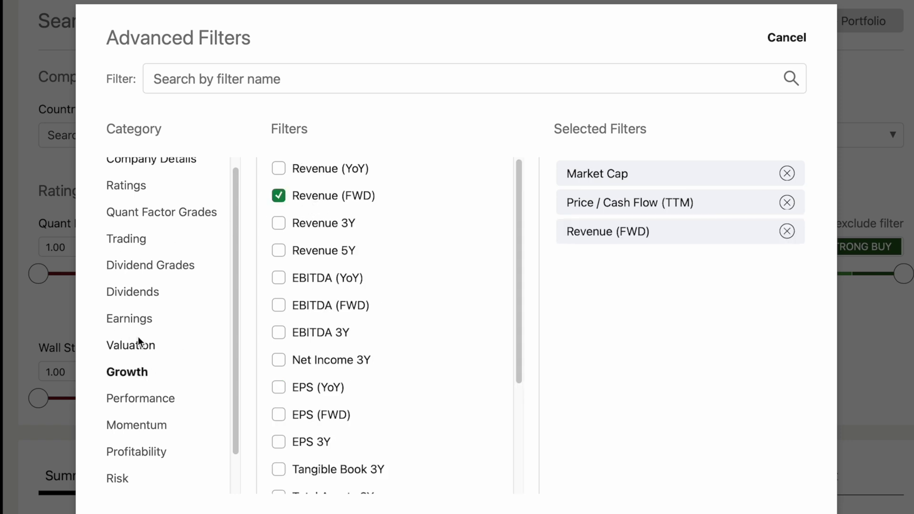
scroll(153, 405, "down", 2)
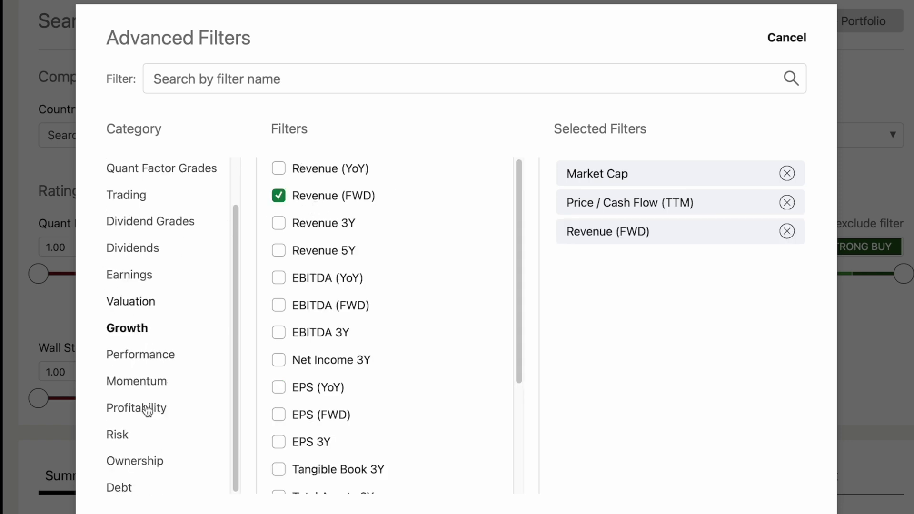
left_click(147, 409)
left_click(357, 252)
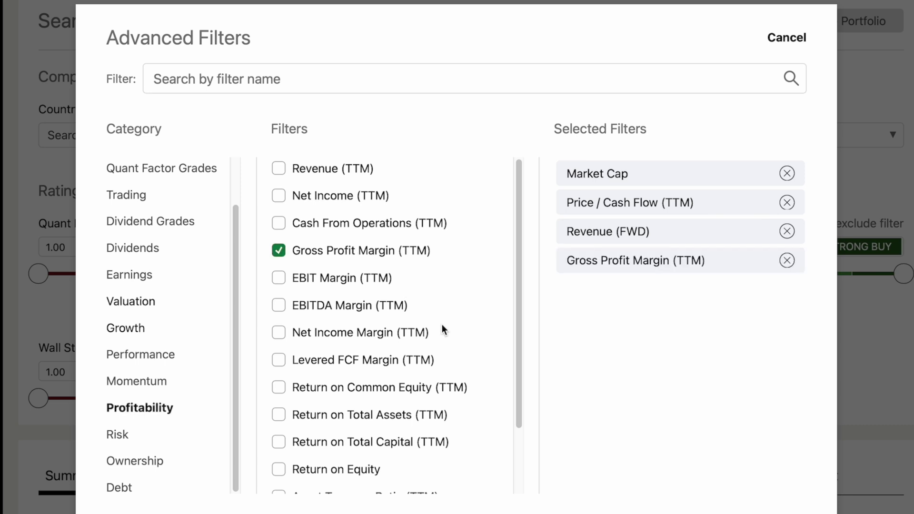
left_click(338, 362)
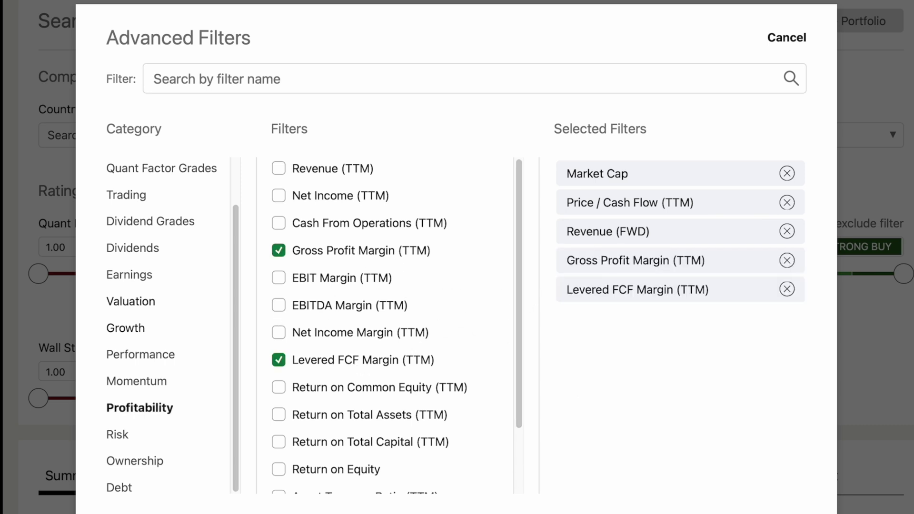
Step: Apply the selected advanced filters to the screen and set the minimum Market Cap to 2,000,000,000
left_click(541, 510)
left_click(176, 197)
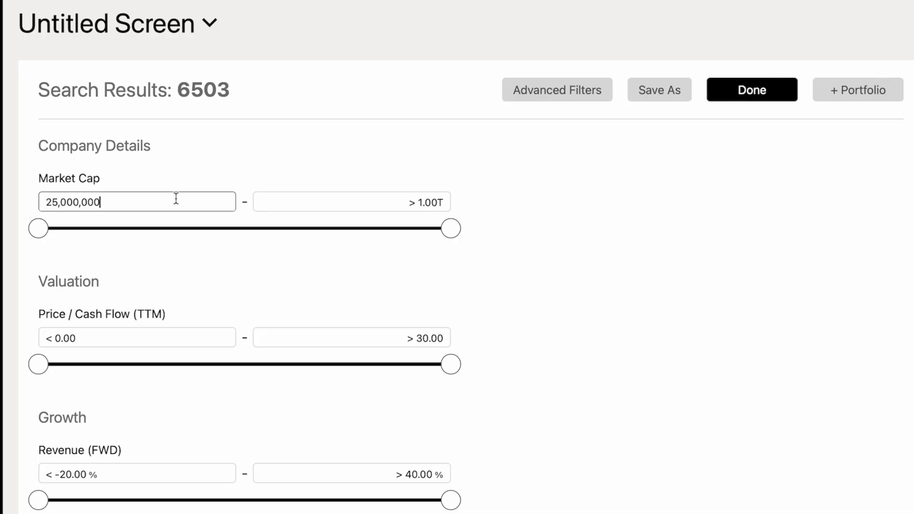
double_click(155, 205)
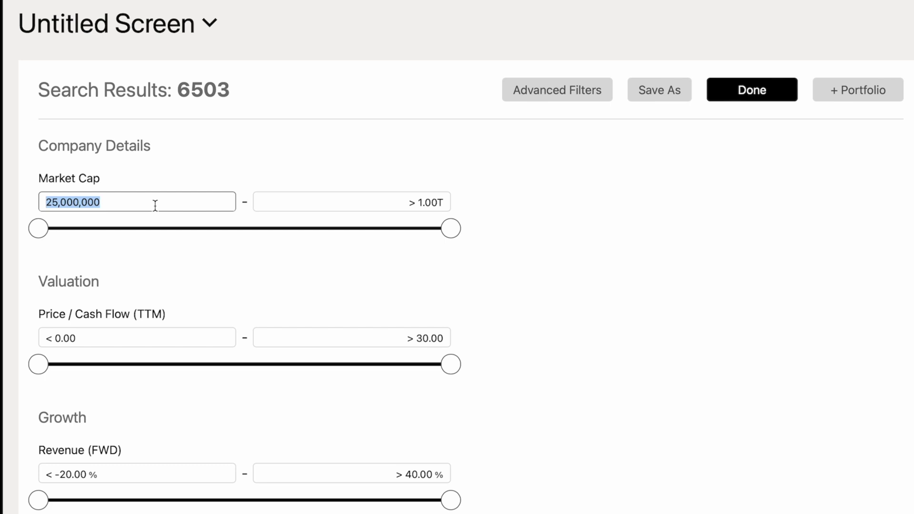
type("2,000,000,000")
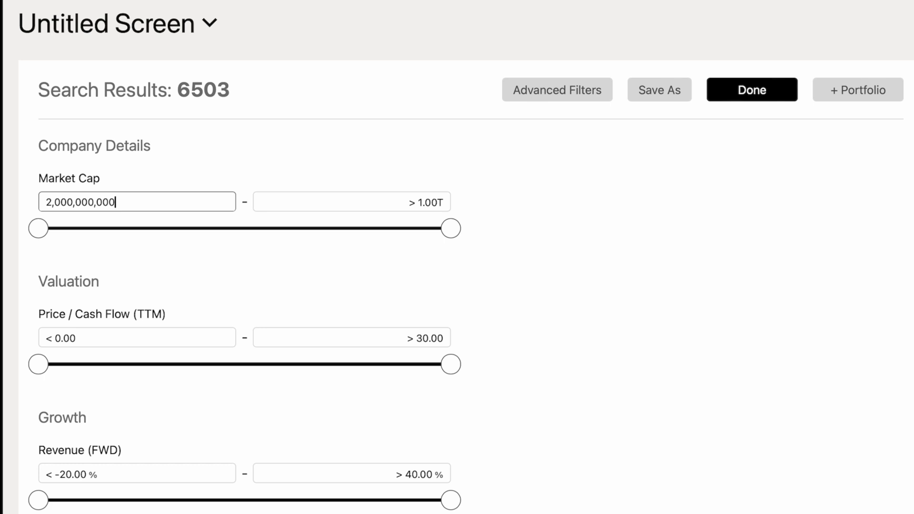
key("Return")
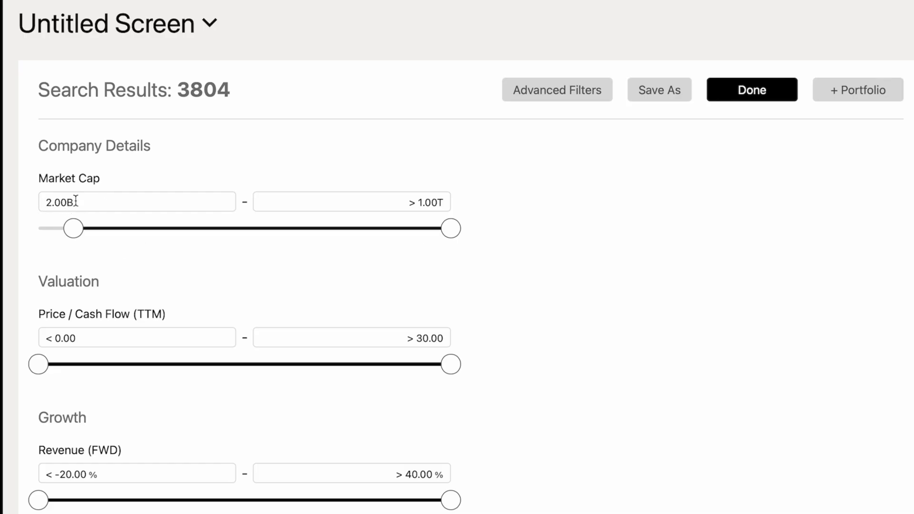
left_click(96, 203)
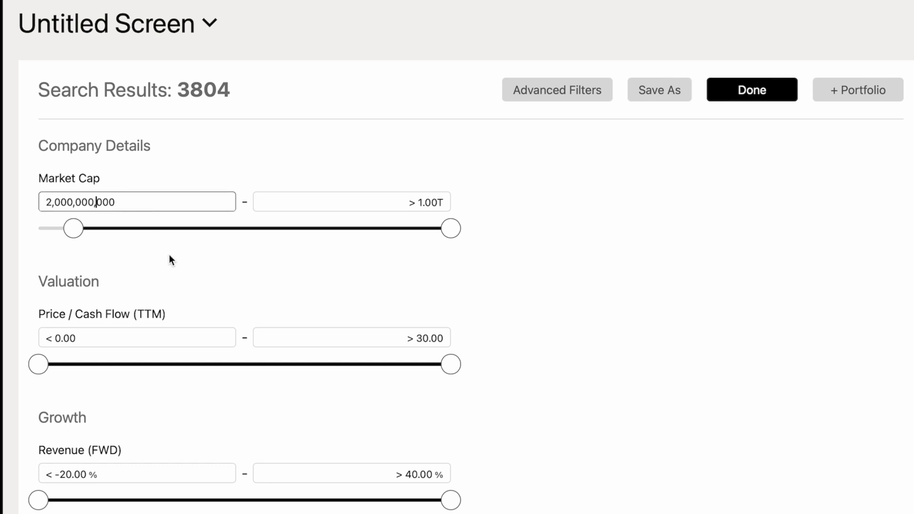
left_click(399, 190)
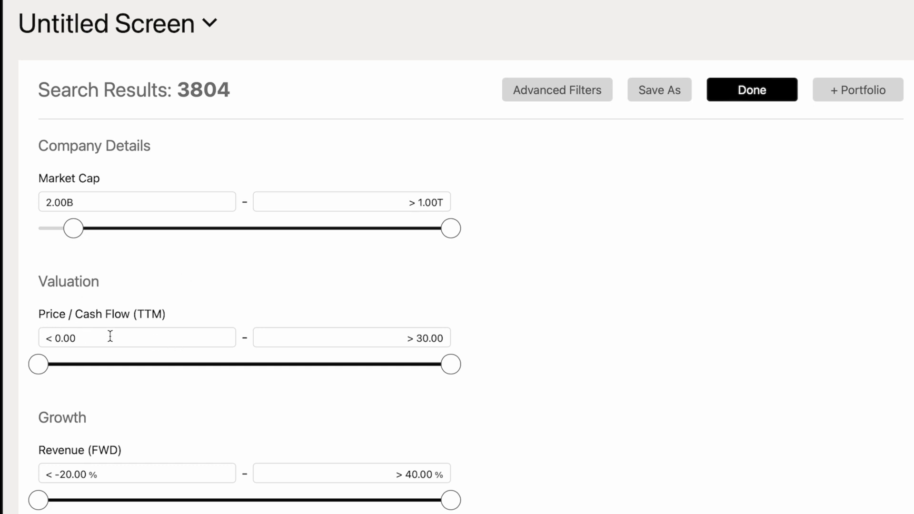
Step: Limit Price / Cash Flow (TTM) to a range from 0 to 20
left_click(358, 331)
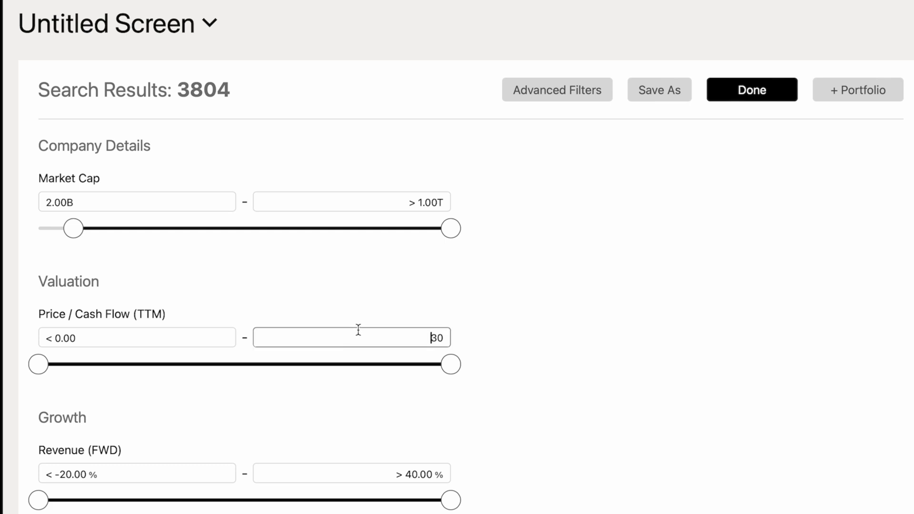
double_click(404, 335)
type("20")
key("Return")
double_click(170, 334)
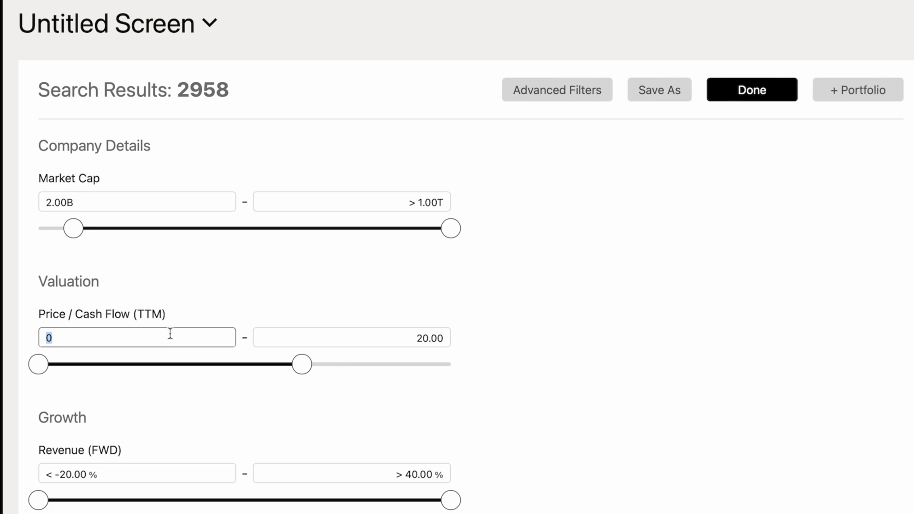
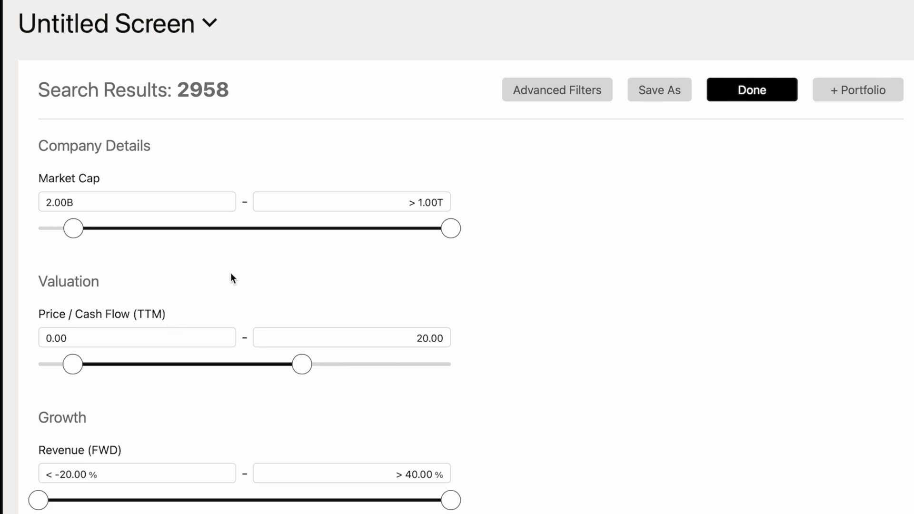
Step: Set the minimum forward revenue growth, Revenue (FWD), to 10%
scroll(252, 281, "down", 4)
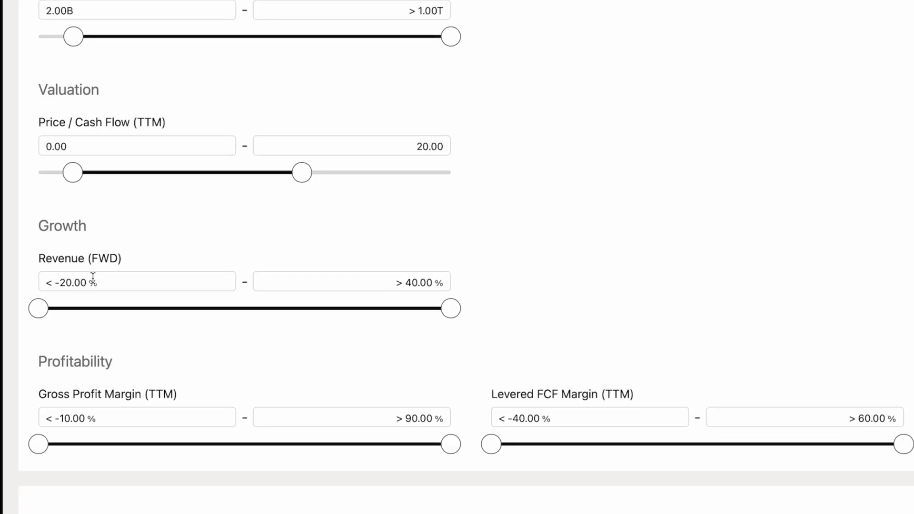
left_click(114, 285)
key("BackSpace")
key("BackSpace")
key("BackSpace")
type("10")
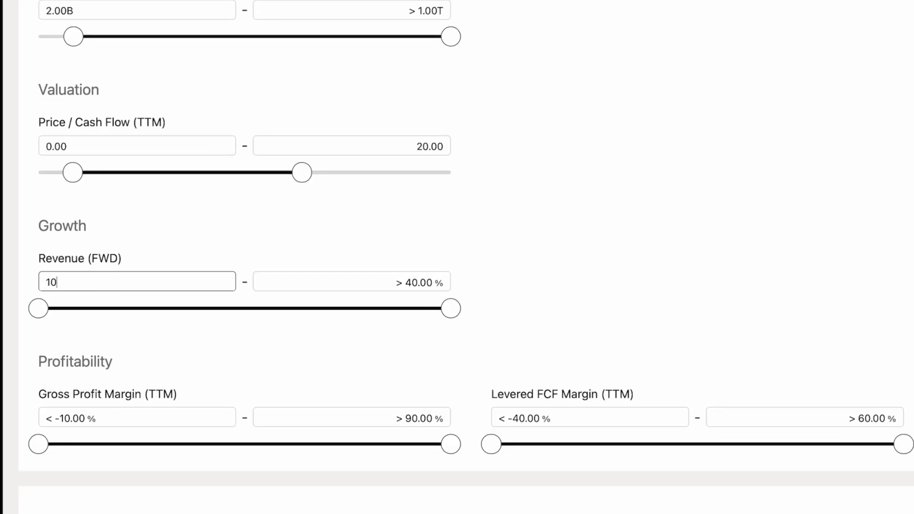
left_click(192, 202)
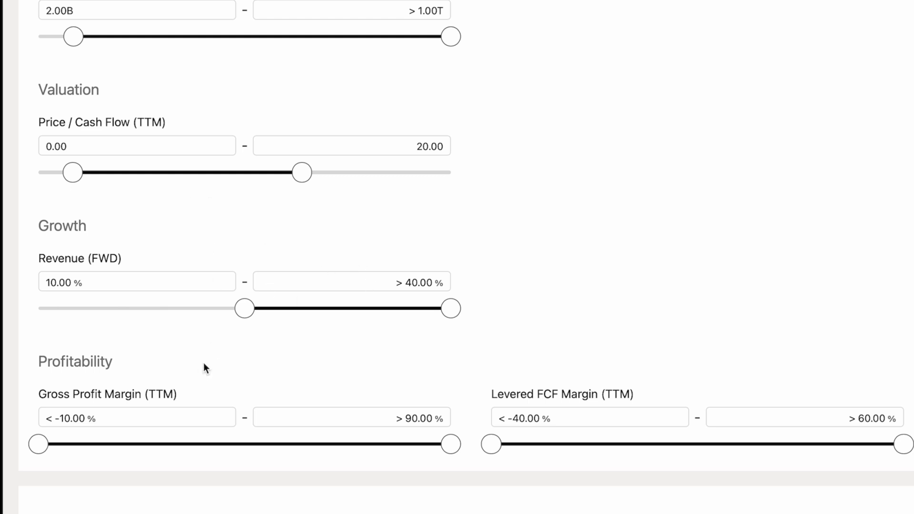
Step: Set the minimum Gross Profit Margin (TTM) to 40% and the minimum Levered FCF Margin (TTM) to 15%
left_click(97, 420)
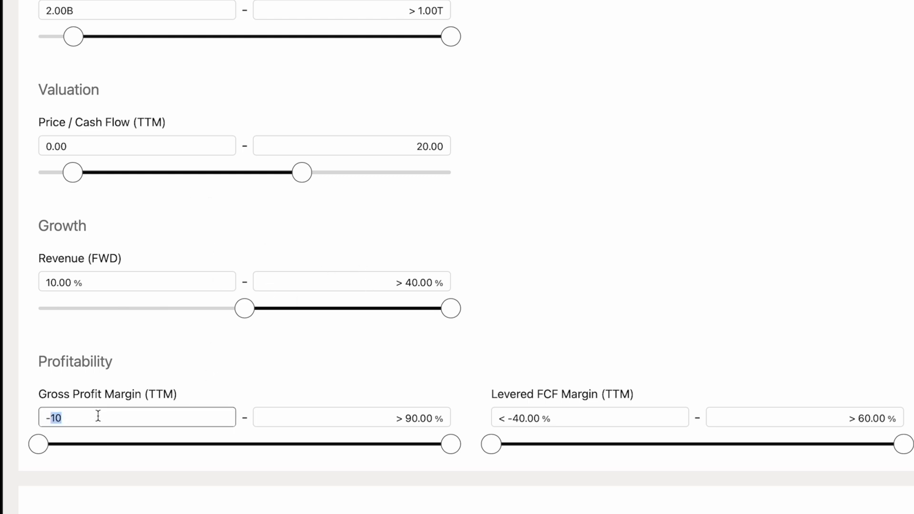
type("40")
key("Return")
left_click(536, 418)
type("15")
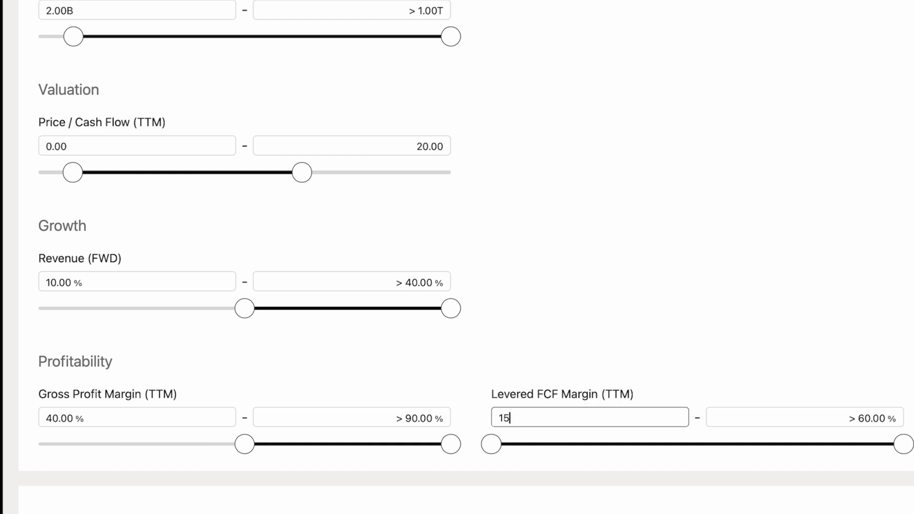
key("Return")
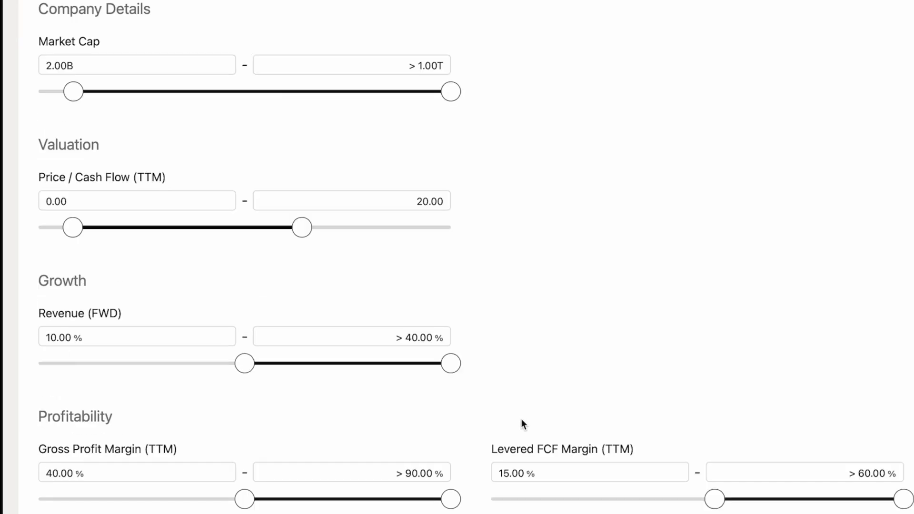
Step: Sort the screen's result table by market cap from largest to smallest
scroll(521, 421, "down", 5)
left_click(557, 404)
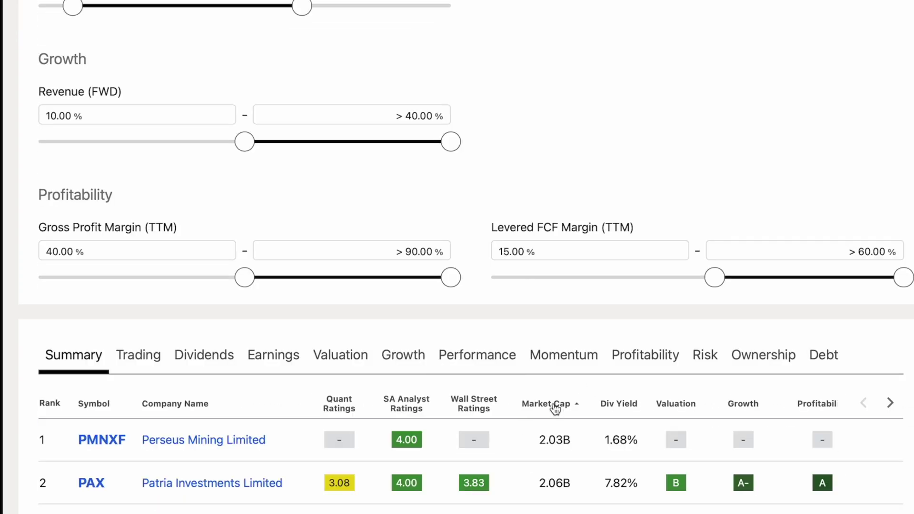
left_click(558, 405)
scroll(542, 418, "down", 7)
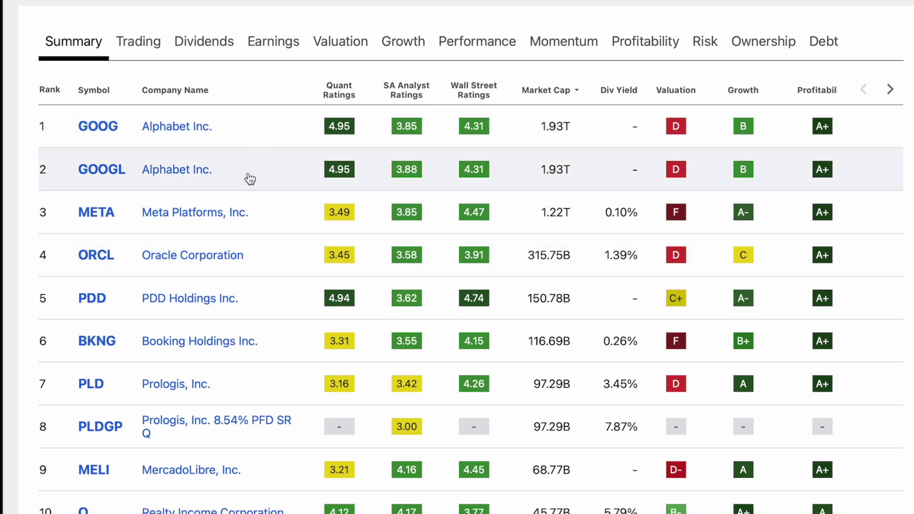
Step: Look through the sorted list of matching companies and compare their ratings, market caps and factor grades
scroll(248, 179, "down", 1)
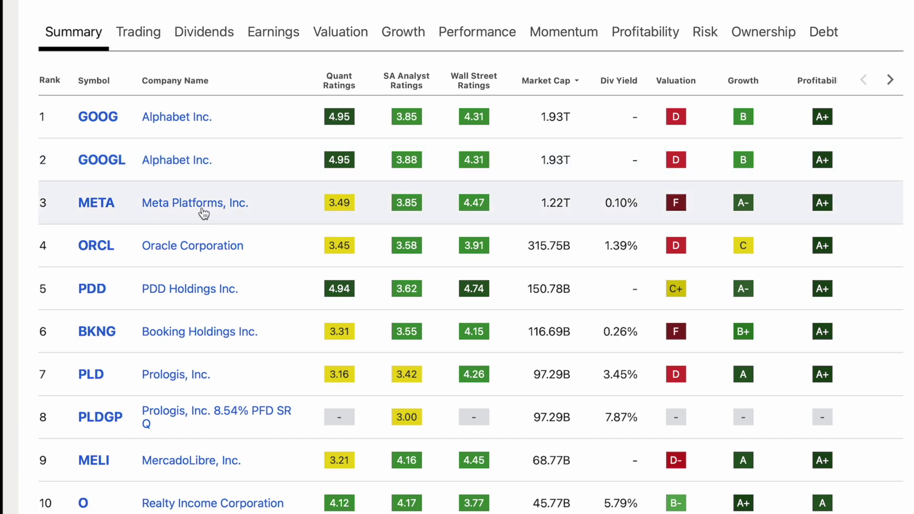
scroll(327, 221, "up", 5)
scroll(324, 227, "up", 6)
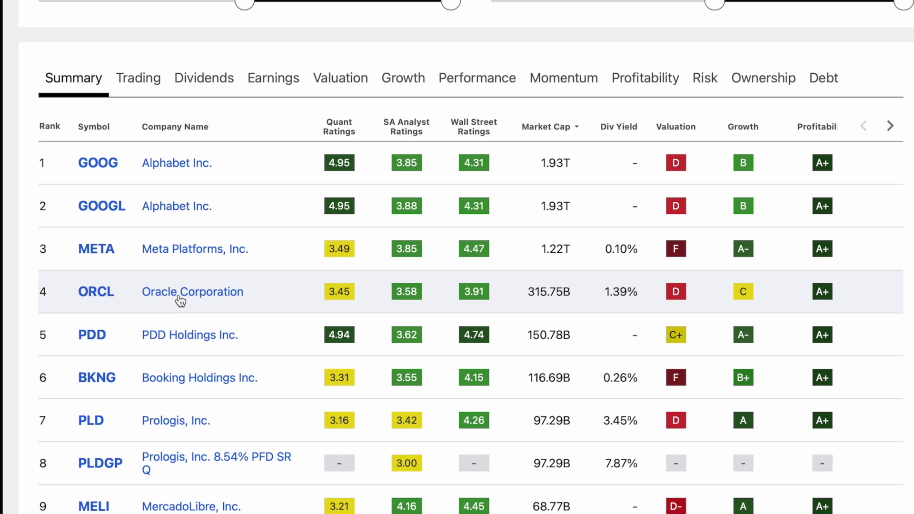
scroll(252, 298, "down", 2)
scroll(252, 299, "down", 2)
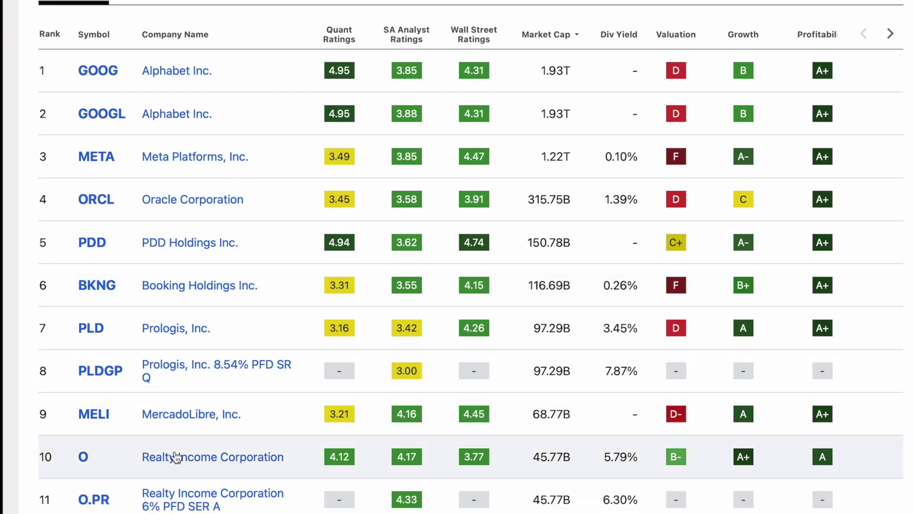
scroll(259, 423, "down", 3)
scroll(261, 424, "down", 8)
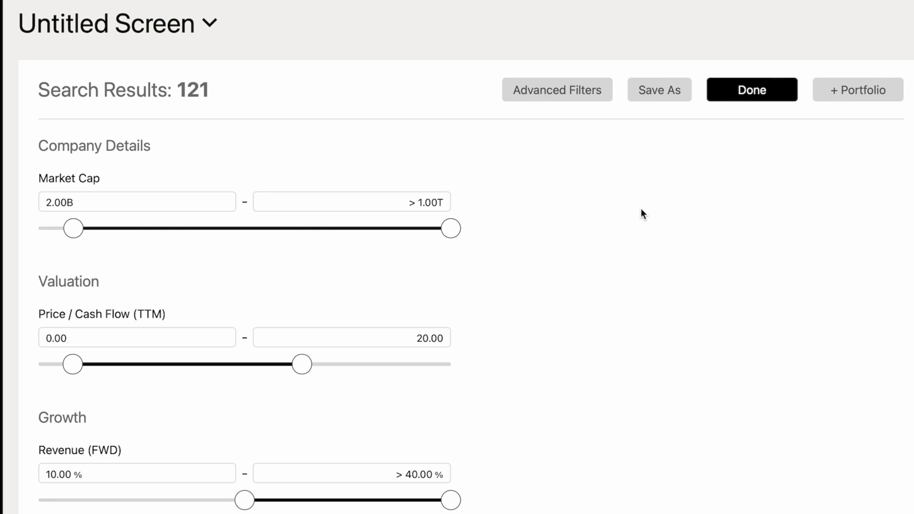
Step: Add the Dividend Yield (TTM) and Dividend Growth 5Y filters to the screen
left_click(550, 95)
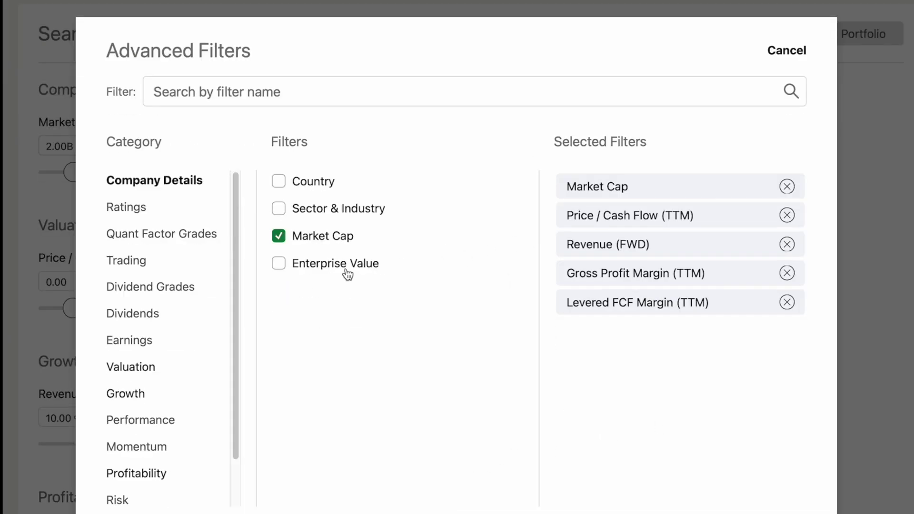
left_click(136, 313)
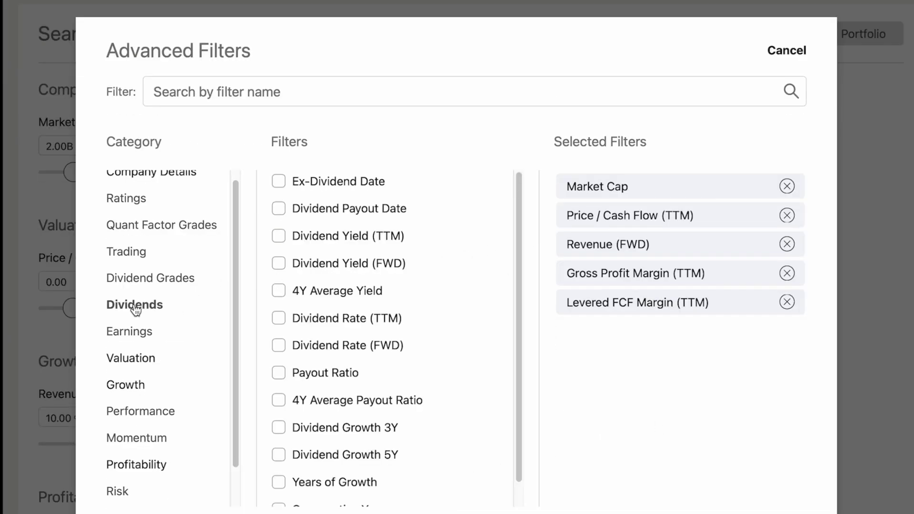
scroll(358, 307, "down", 1)
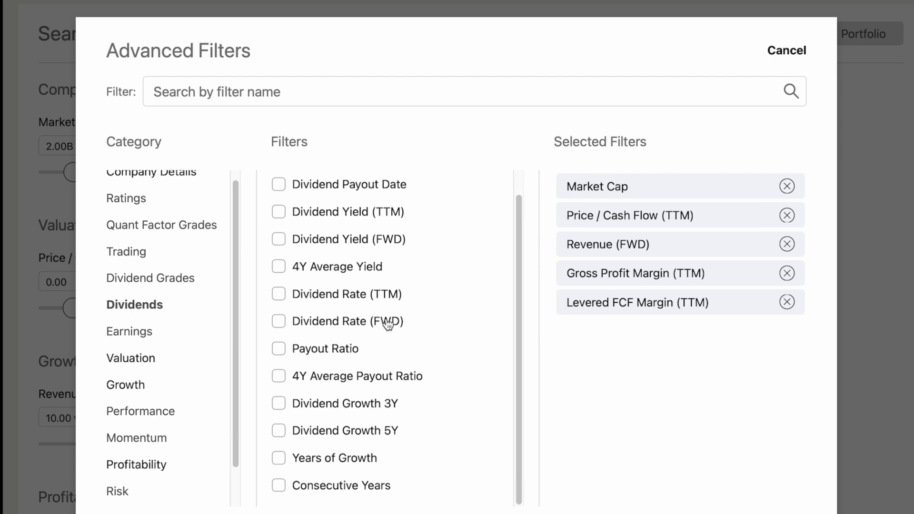
scroll(370, 382, "up", 1)
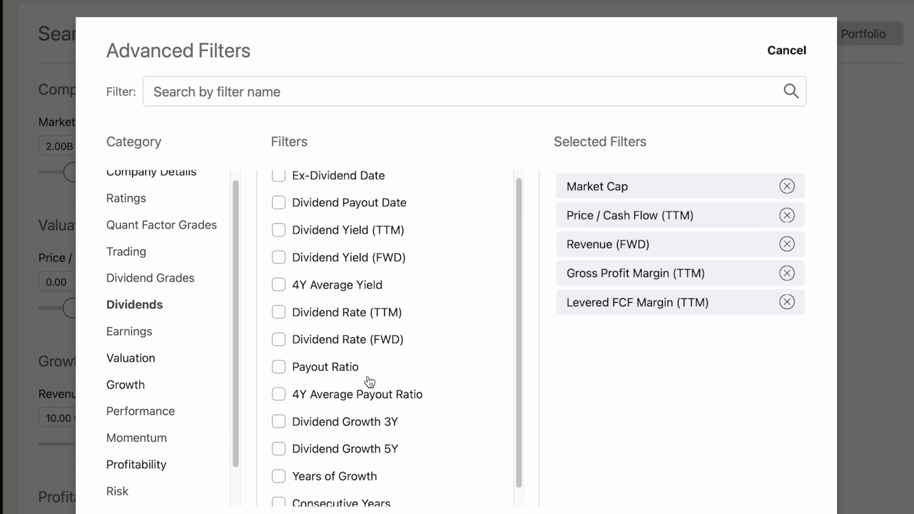
left_click(279, 230)
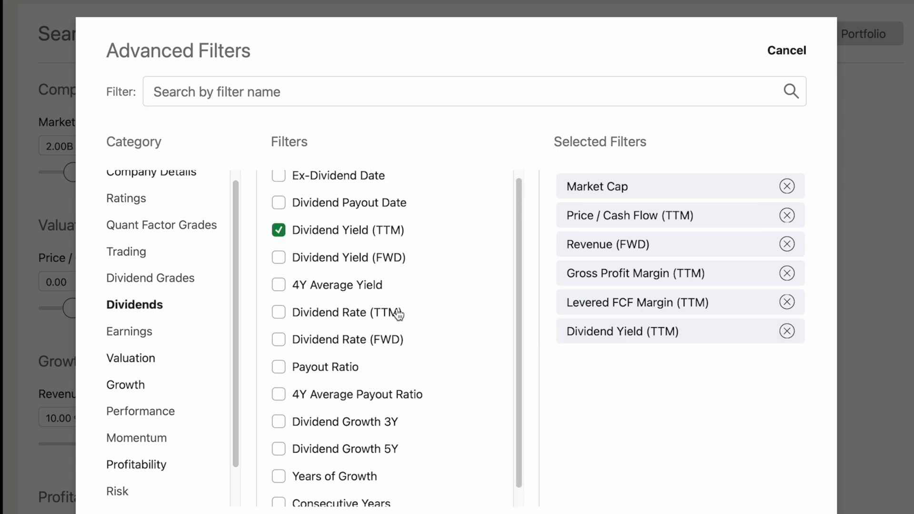
left_click(278, 449)
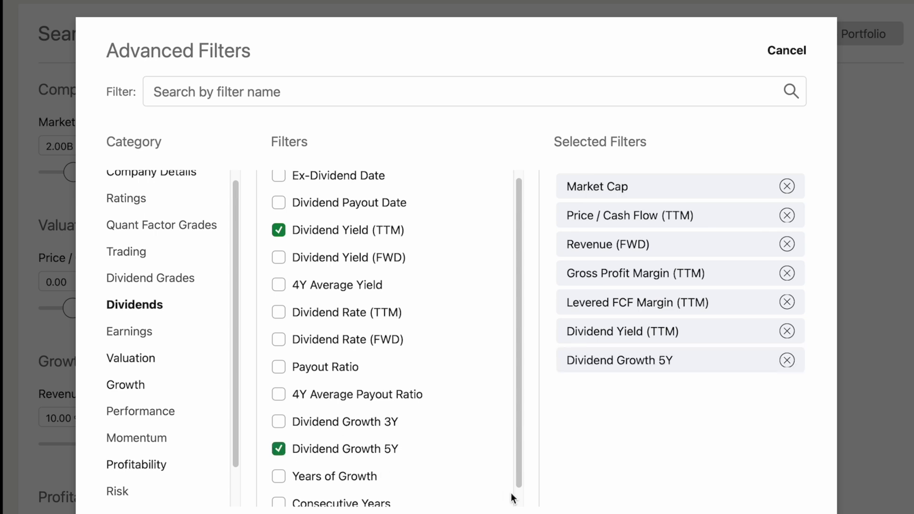
key("Escape")
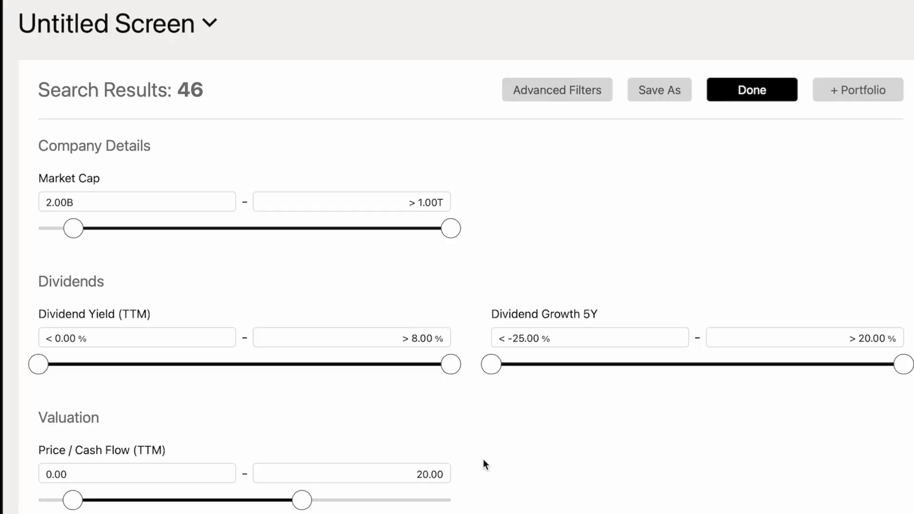
Step: Set the minimum Dividend Yield (TTM) to 1% and the minimum Dividend Growth 5Y to 10%
left_click(114, 334)
type("1")
key("Return")
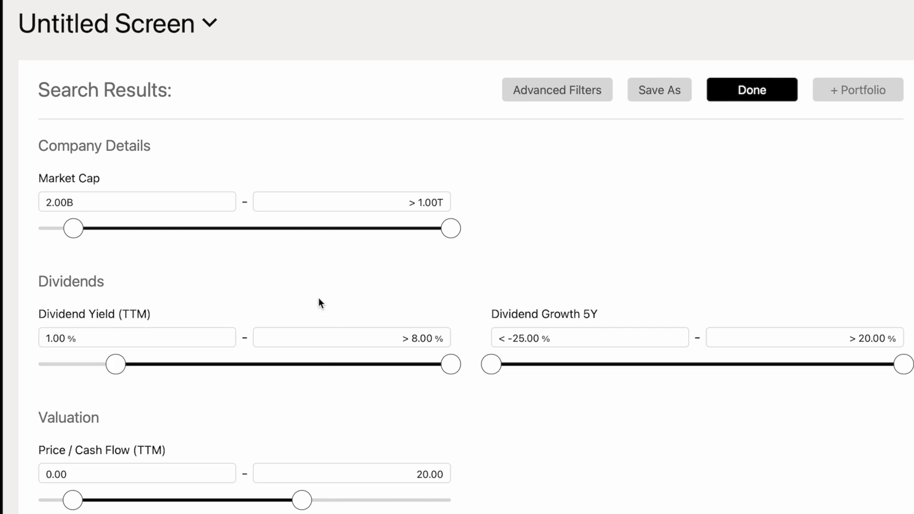
left_click(548, 340)
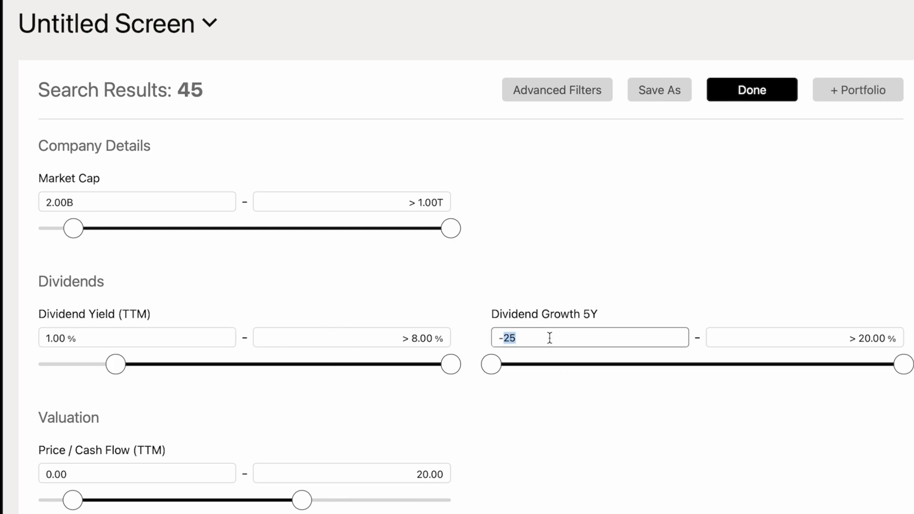
type("10")
left_click(446, 279)
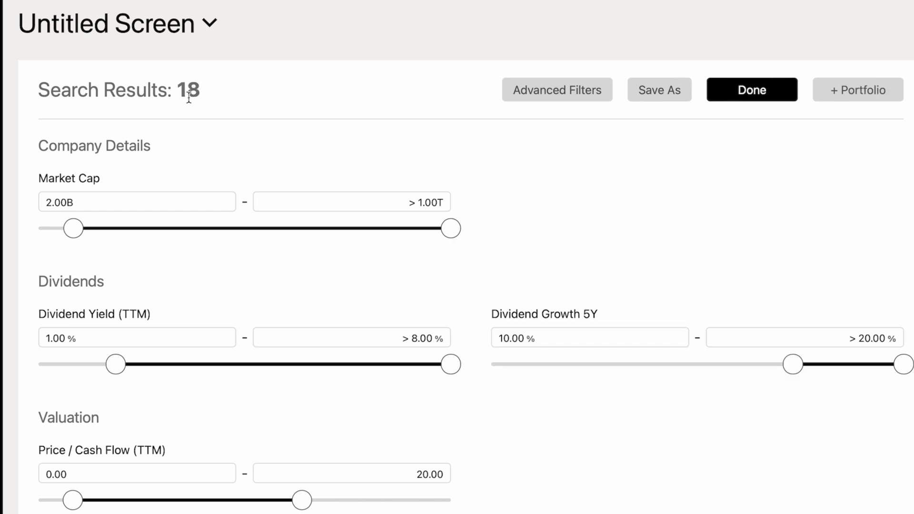
Step: Sort the dividend-filtered results by market cap from largest to smallest and look through the companies
scroll(522, 436, "down", 15)
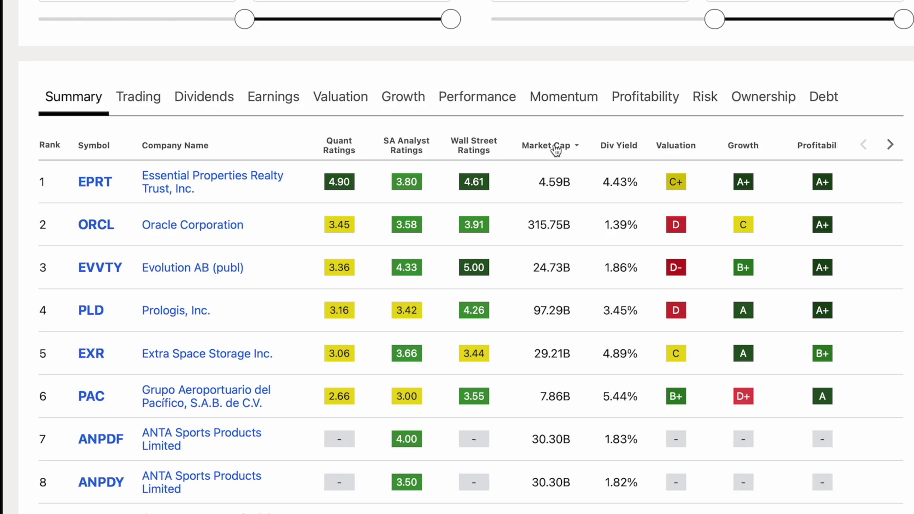
left_click(555, 149)
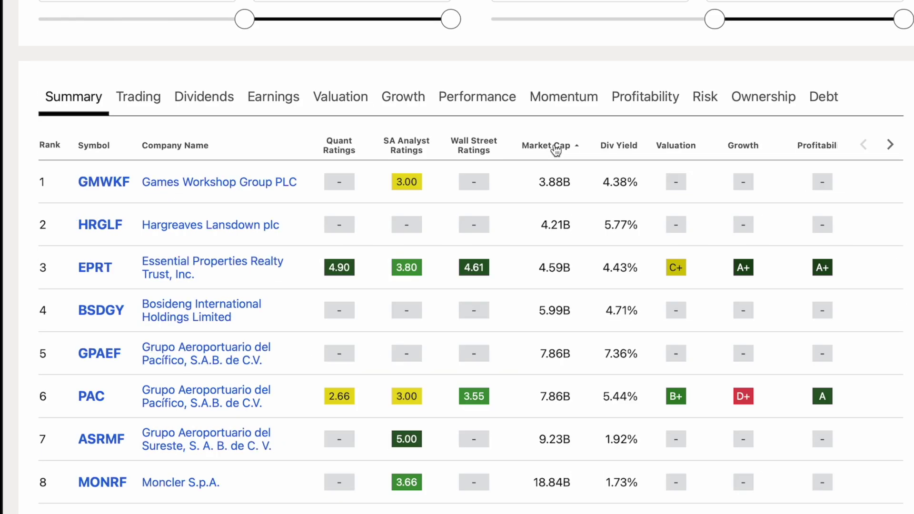
left_click(554, 149)
scroll(336, 116, "down", 2)
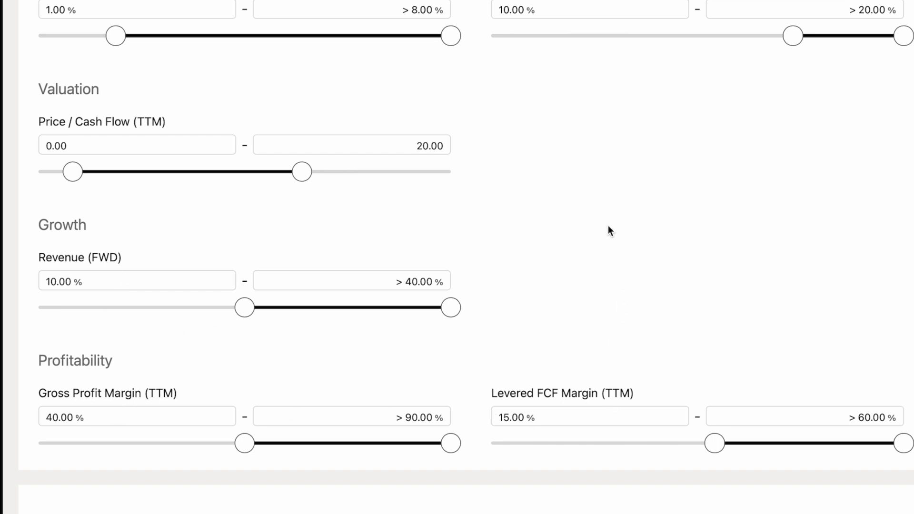
scroll(572, 325, "down", 10)
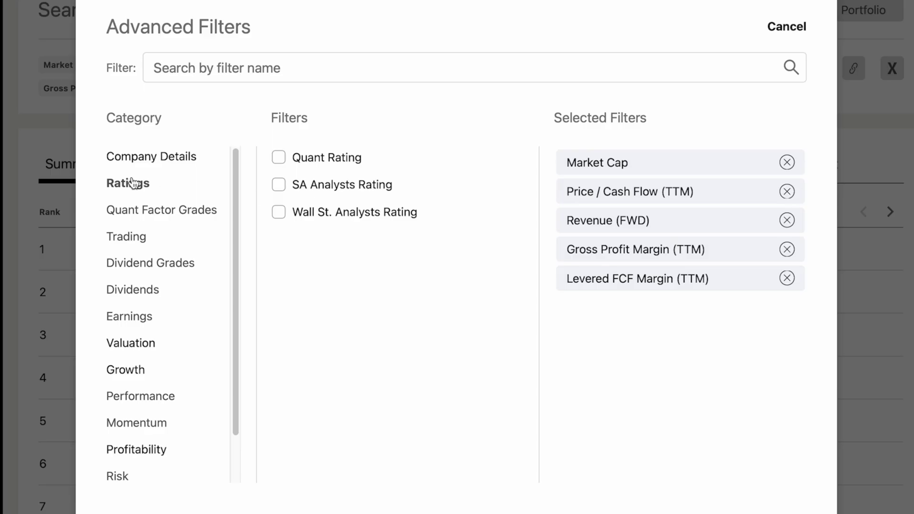
Step: Look through the available advanced filters category by category, from Company Details and Ratings through Dividends and Earnings to Valuation and Growth
left_click(137, 162)
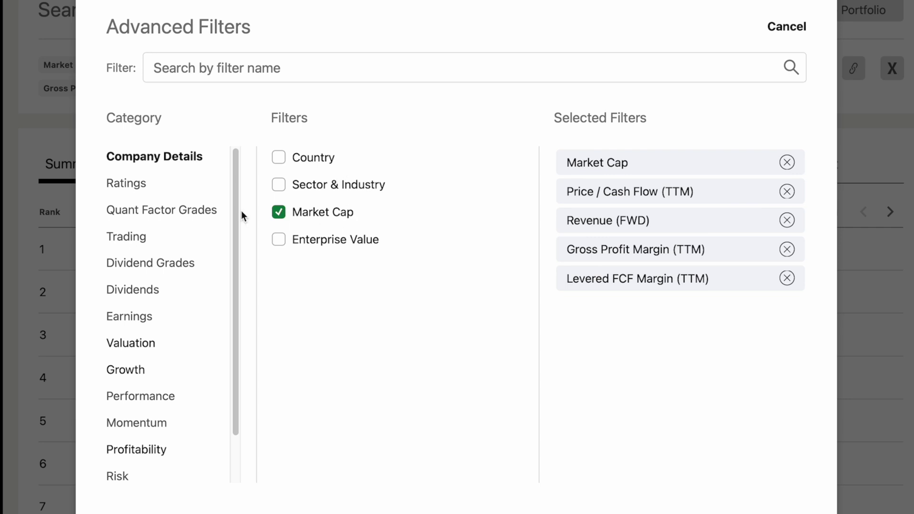
left_click(137, 190)
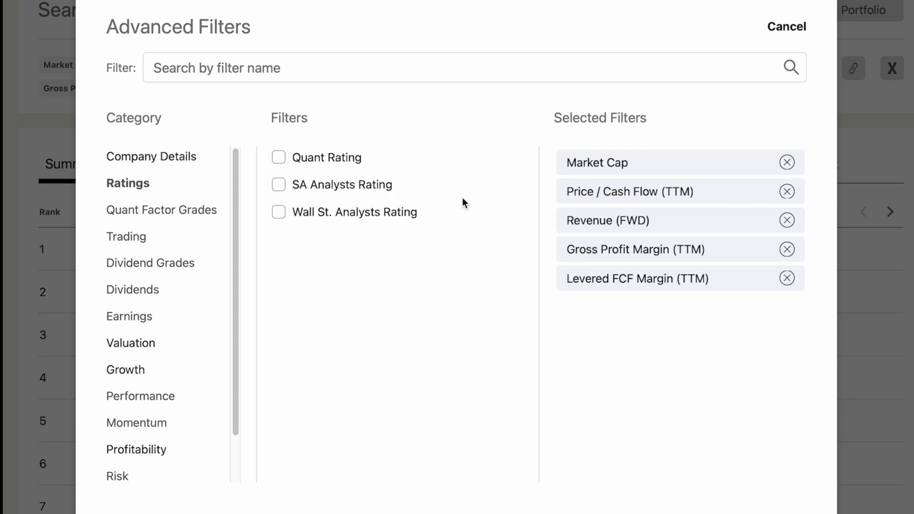
left_click(125, 218)
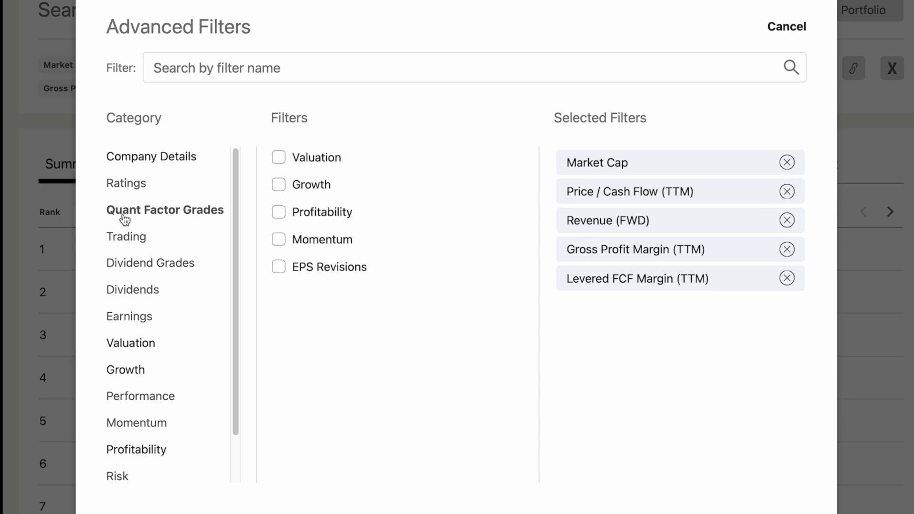
left_click(116, 245)
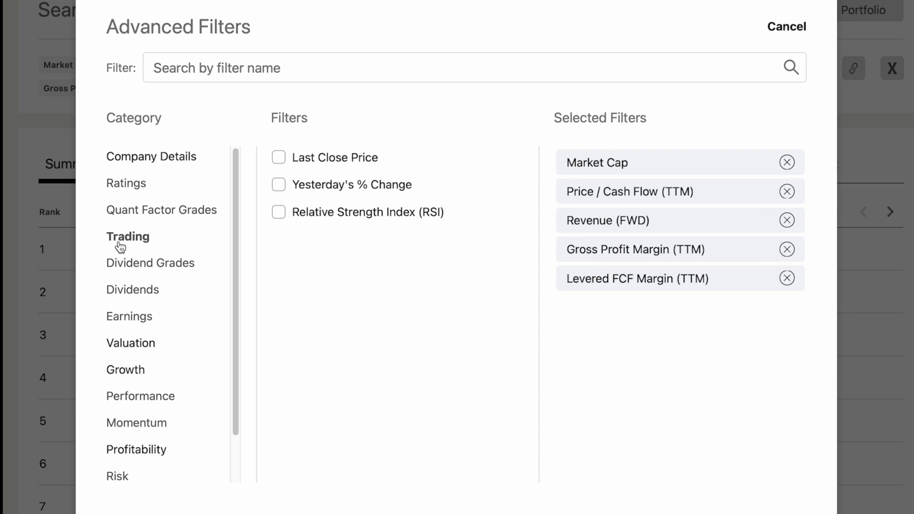
left_click(142, 267)
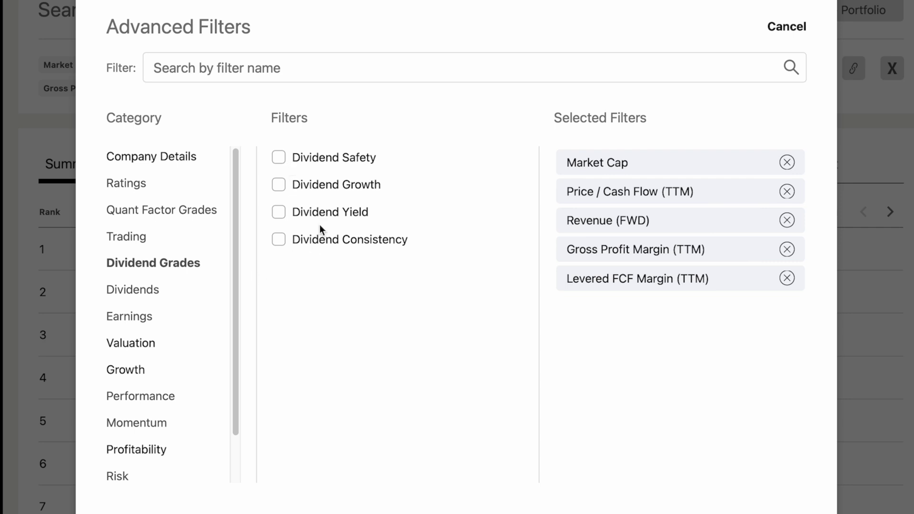
left_click(122, 299)
scroll(131, 315, "down", 2)
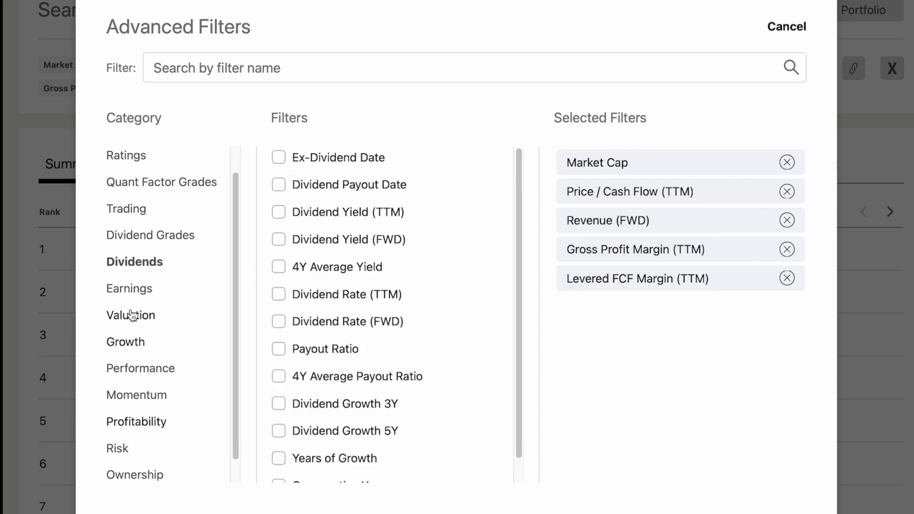
scroll(408, 322, "down", 1)
scroll(374, 342, "up", 1)
left_click(125, 274)
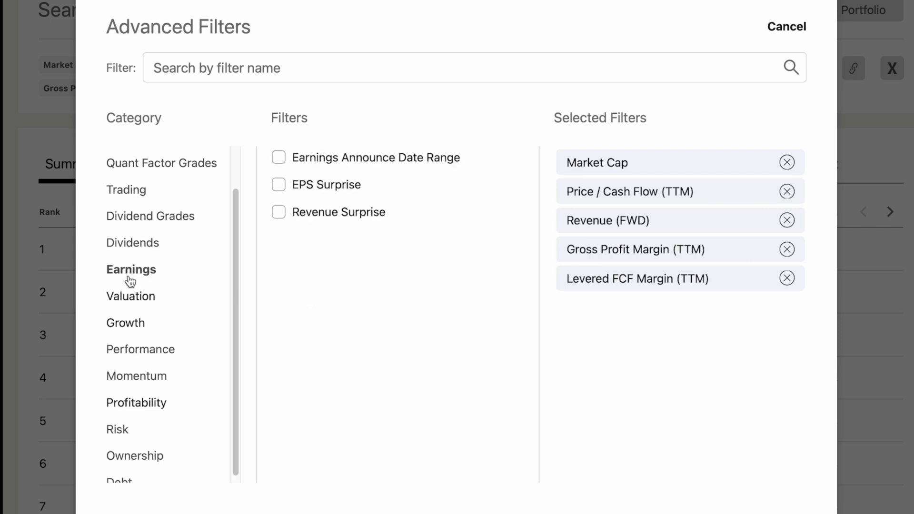
left_click(129, 305)
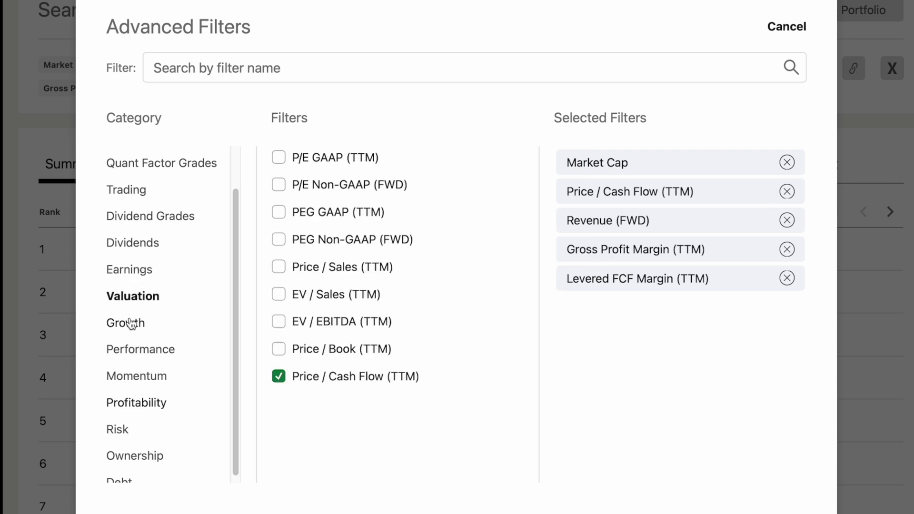
left_click(131, 324)
scroll(424, 319, "down", 3)
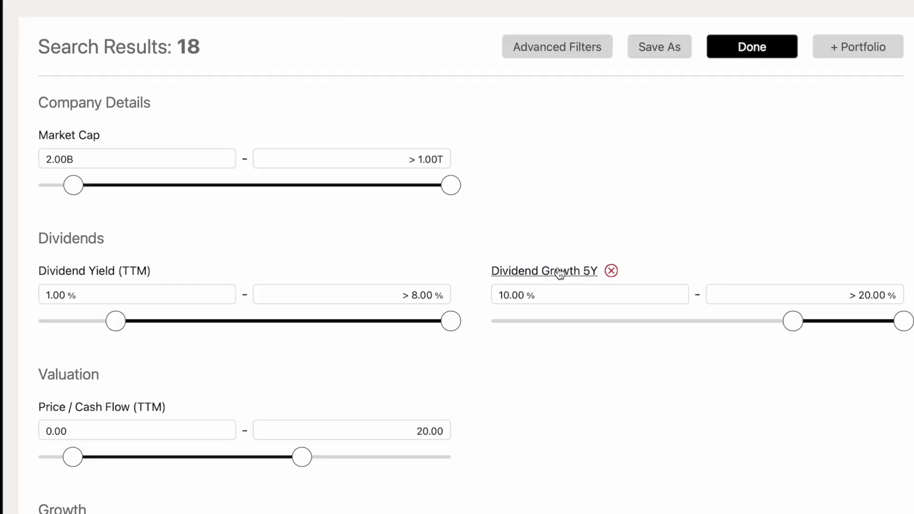
Step: Remove the Dividend Growth 5Y filter from the screen
mouse_move(611, 272)
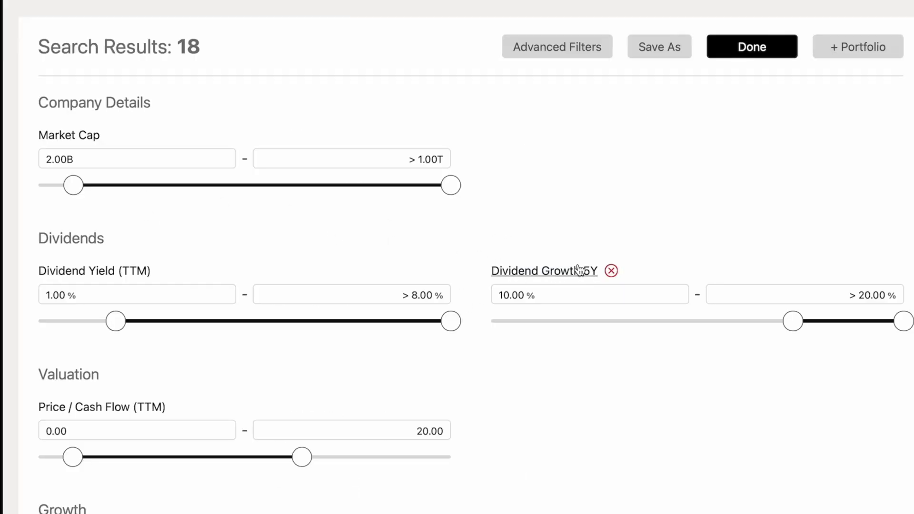
left_click(612, 272)
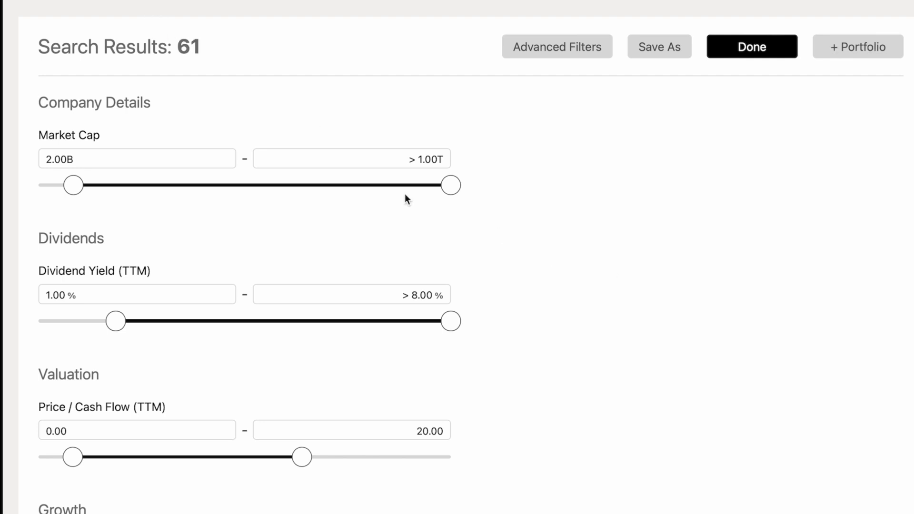
scroll(456, 260, "up", 2)
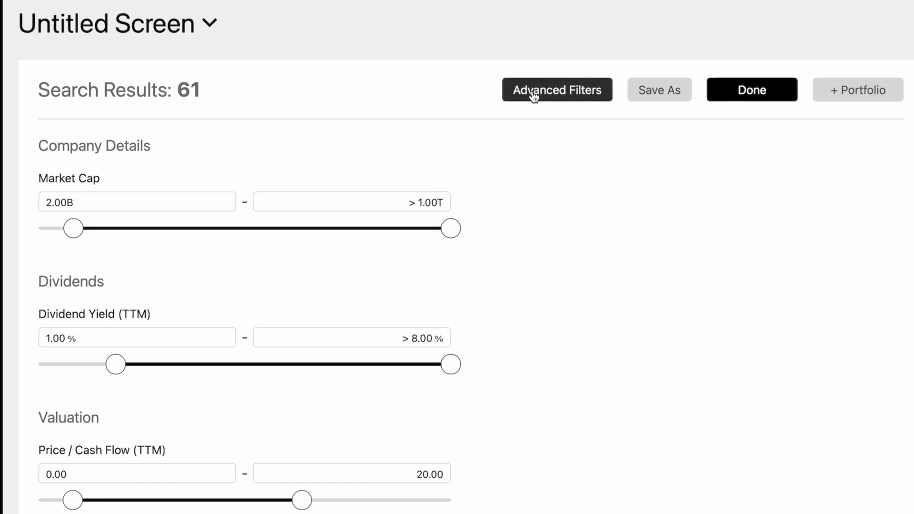
Step: Add the Wall St. Analysts Rating filter, set its minimum to 3.50 (Buy), and finish editing the filters
left_click(535, 95)
left_click(136, 270)
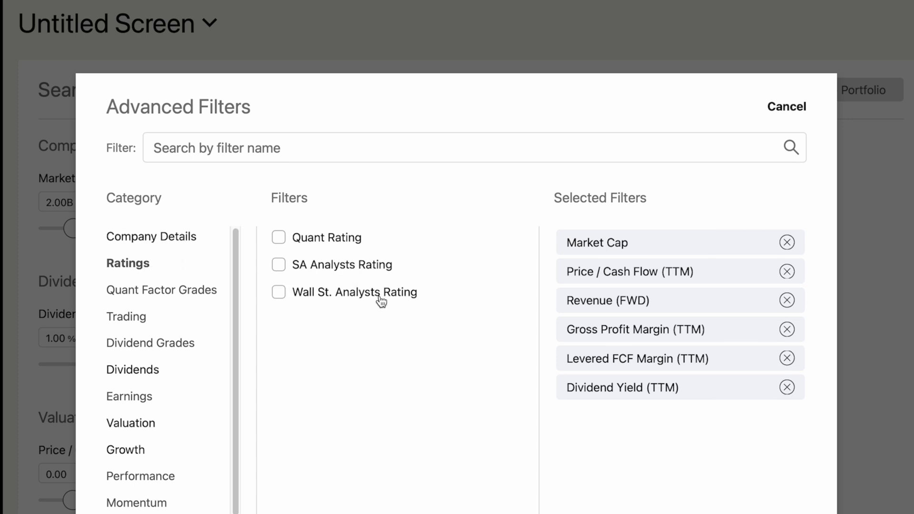
left_click(280, 294)
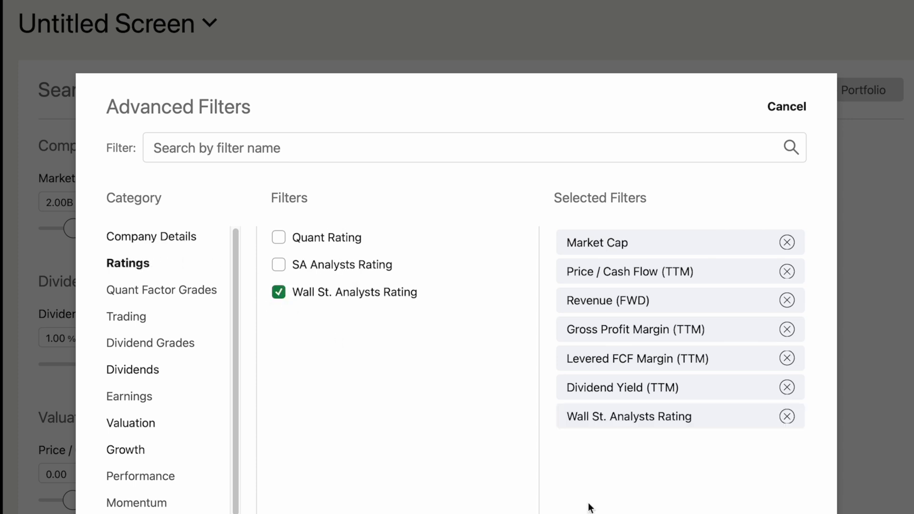
key("Escape")
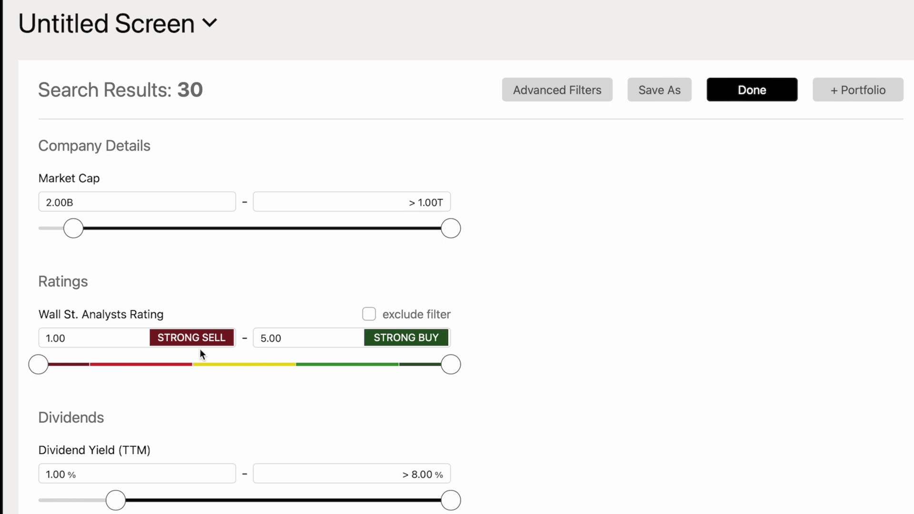
left_click_drag(45, 366, 299, 371)
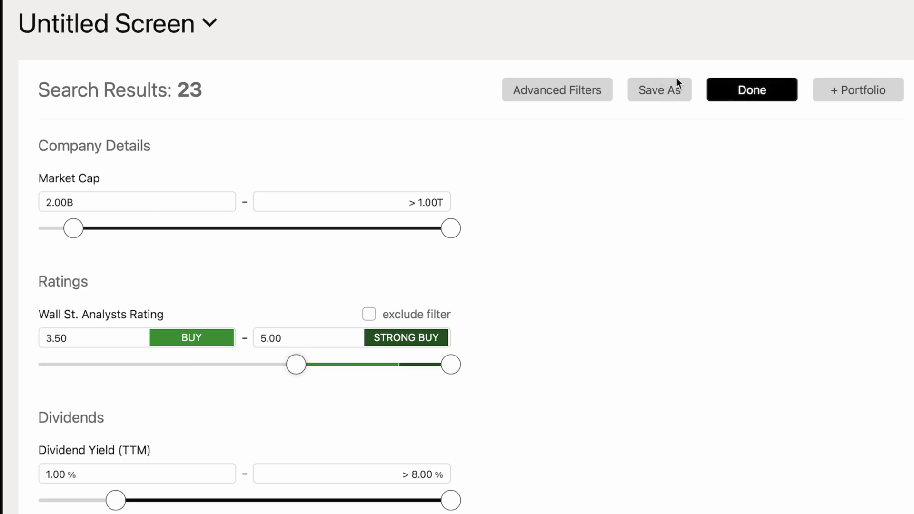
left_click(757, 95)
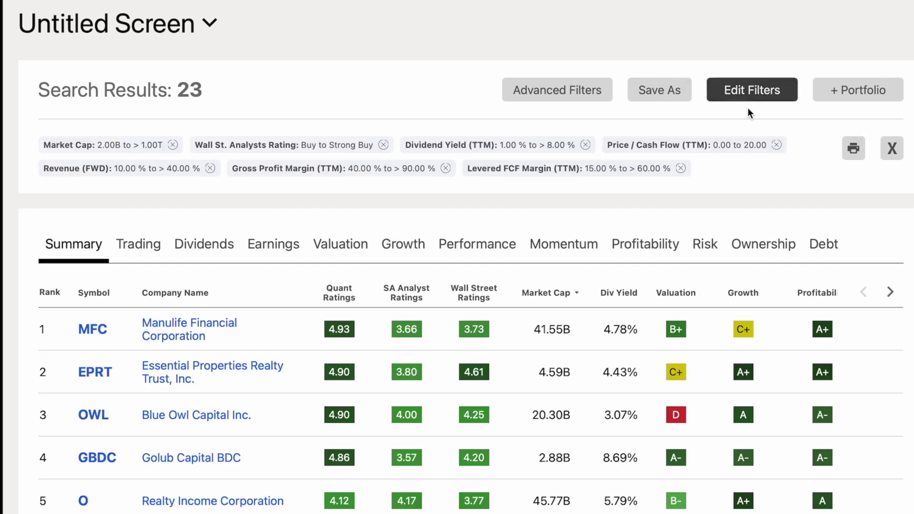
Step: Sort the results limited to Wall Street Buy ratings by market cap from largest to smallest and look through the companies
left_click(562, 285)
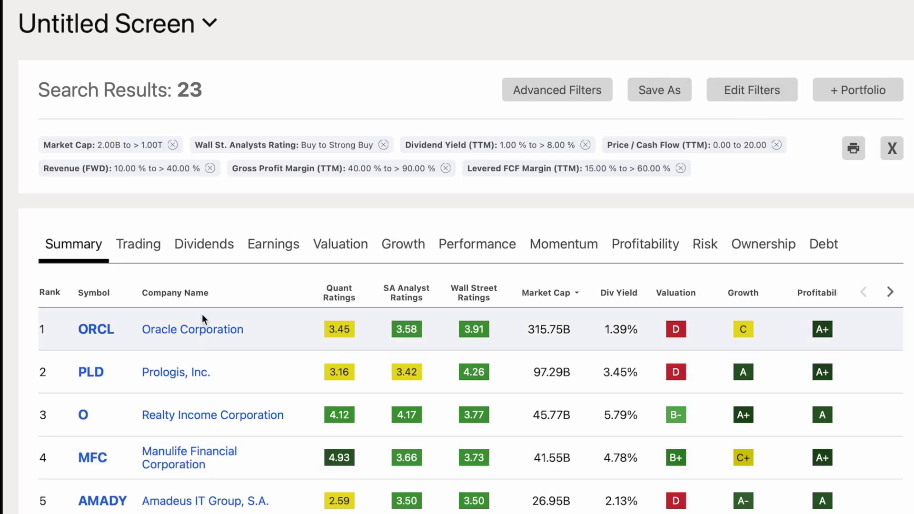
scroll(247, 410, "down", 1)
scroll(195, 409, "down", 5)
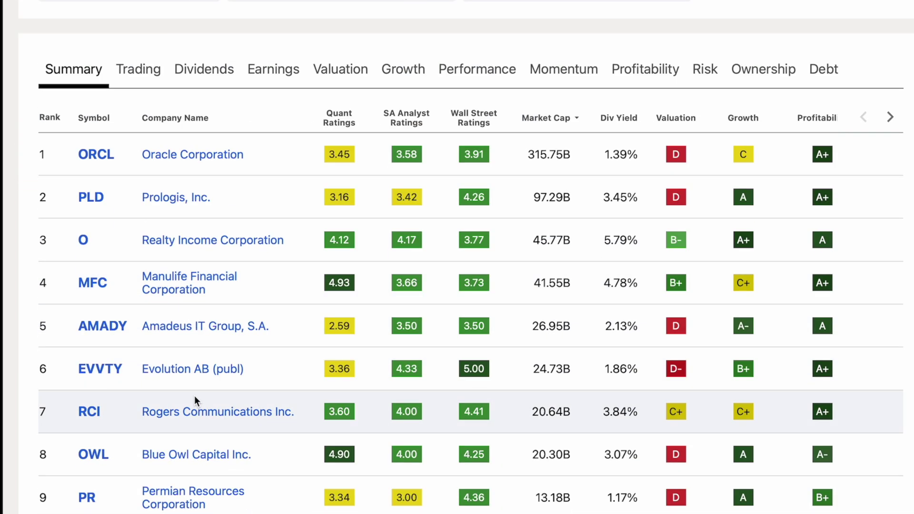
scroll(194, 396, "up", 5)
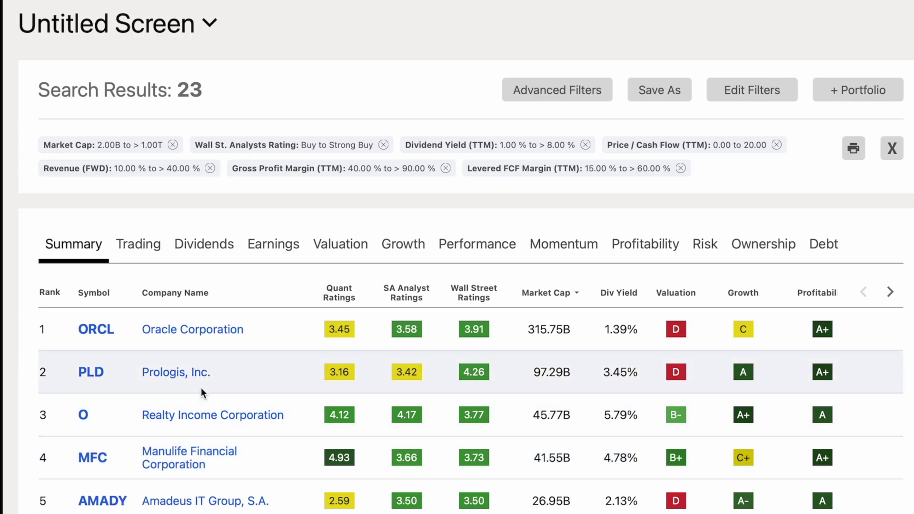
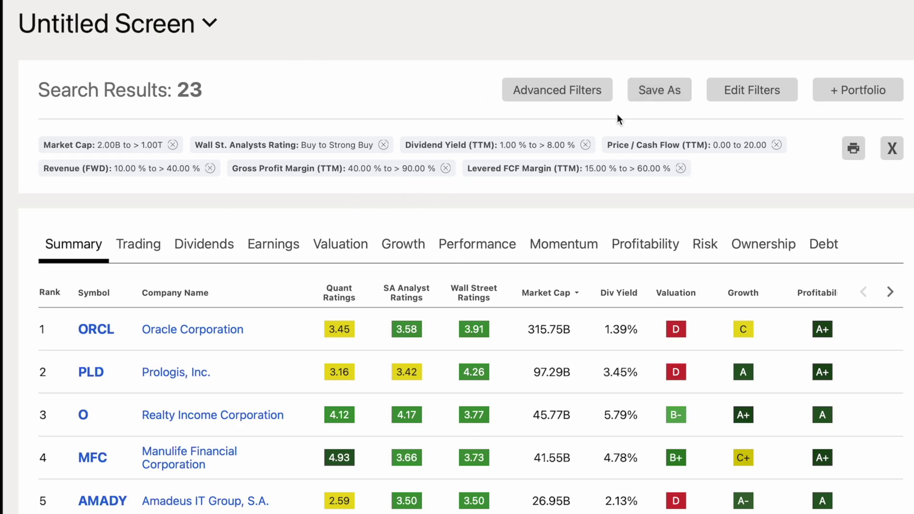
left_click(659, 92)
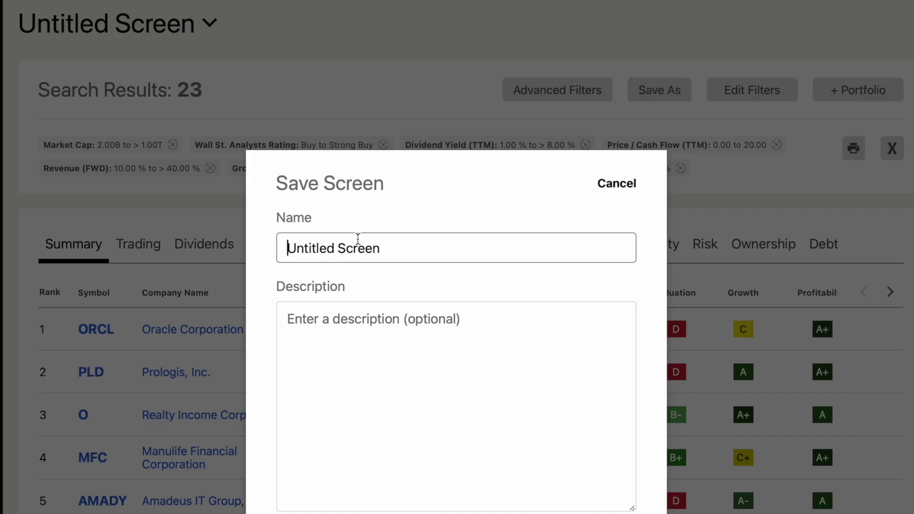
key("shift+Right")
key("shift+Right")
key("shift+Right")
key("shift+Right")
key("shift+Right")
key("shift+Right")
key("shift+Right")
key("shift+Right")
key("shift+Right")
key("shift+Right")
key("shift+Right")
key("shift+Right")
key("shift+Right")
key("shift+Right")
key("shift+Right")
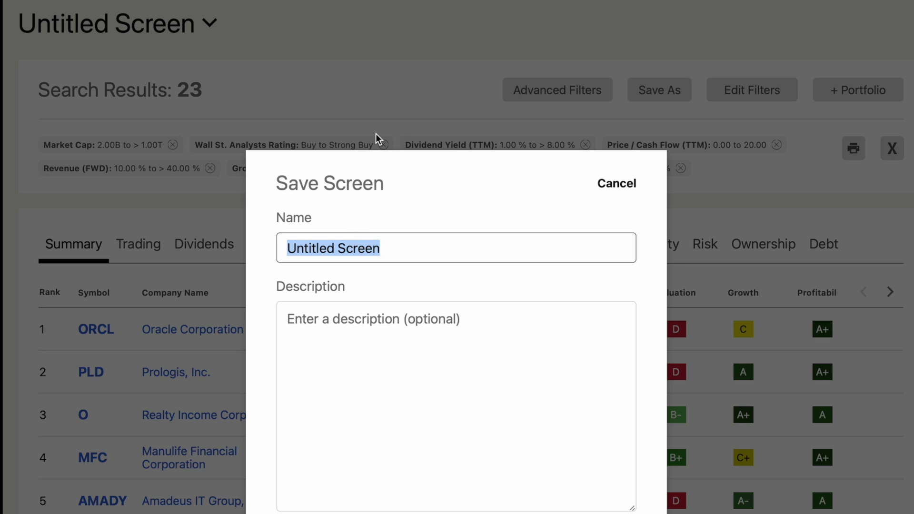
left_click(629, 184)
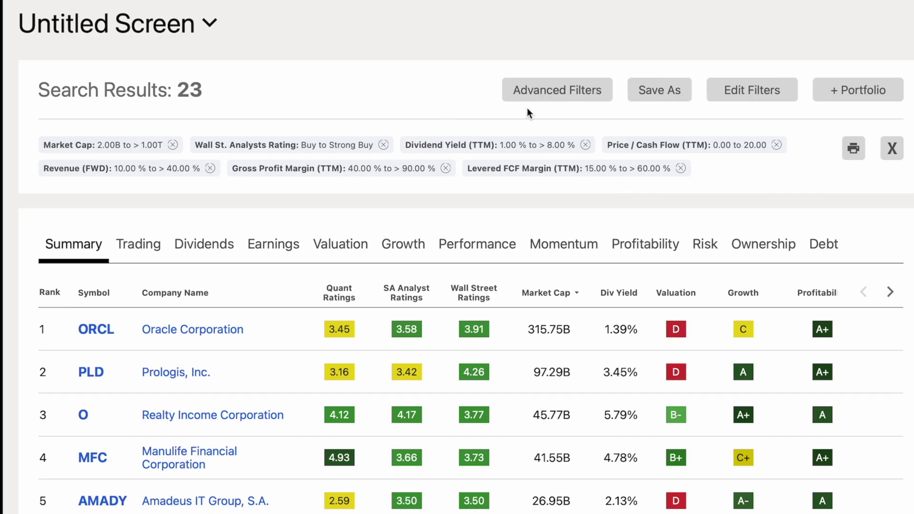
Step: Remove the Wall St. Analysts Rating and Dividend Yield (TTM) filters from the screen
left_click(747, 98)
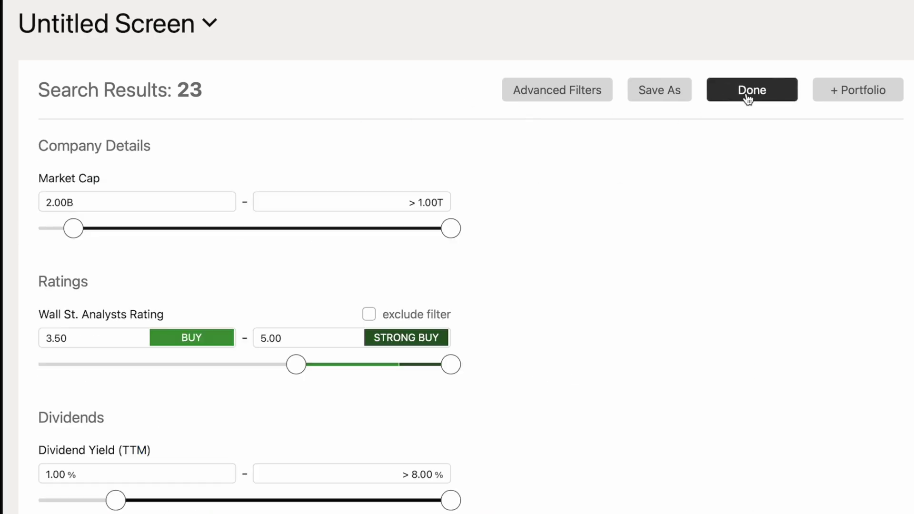
left_click(542, 98)
left_click(787, 417)
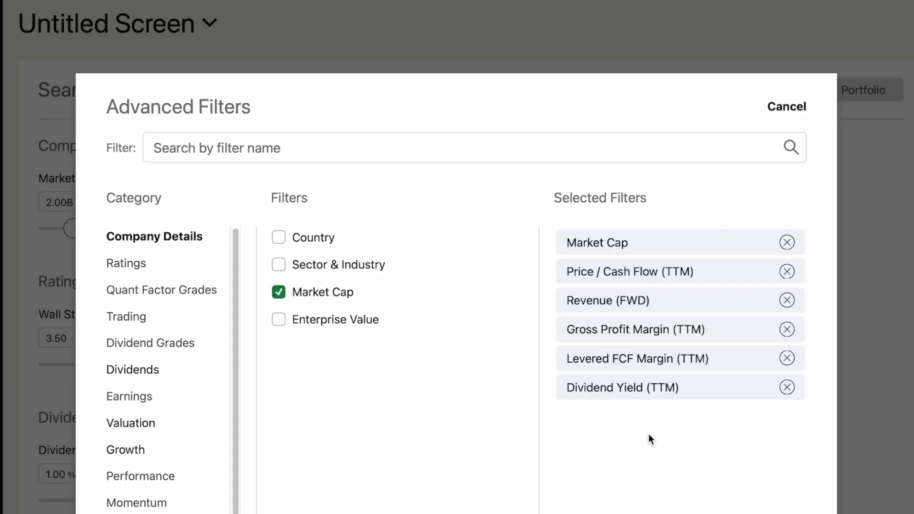
left_click(788, 387)
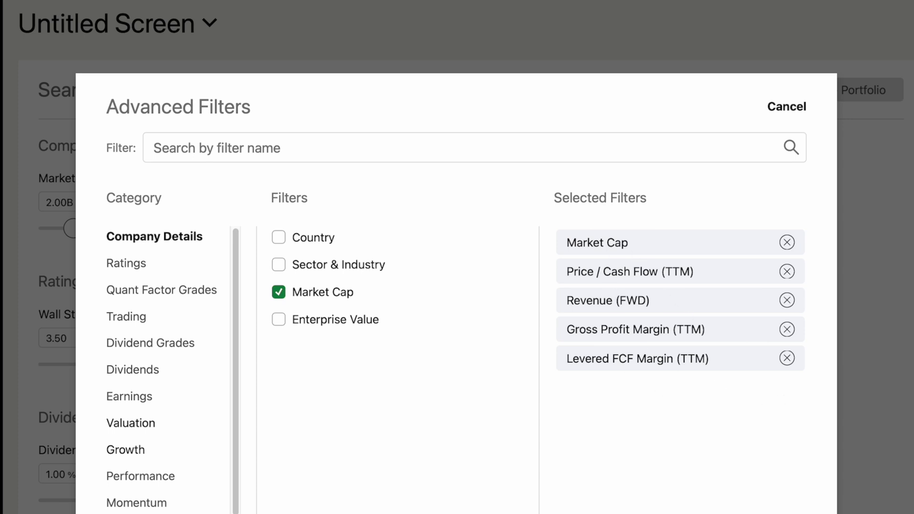
left_click(549, 464)
scroll(545, 478, "up", 2)
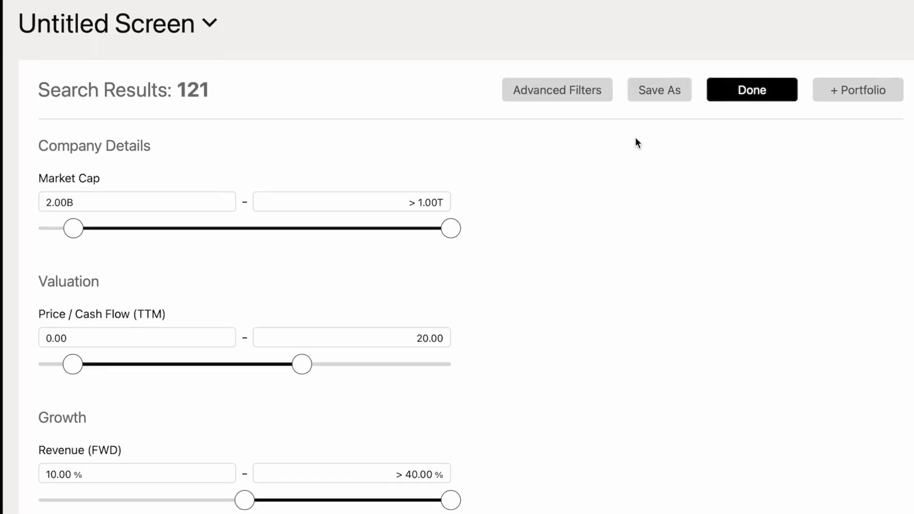
Step: Save the screen under the name "Affordable Profitable Growth"
left_click(657, 90)
double_click(346, 248)
left_click(346, 249)
triple_click(350, 249)
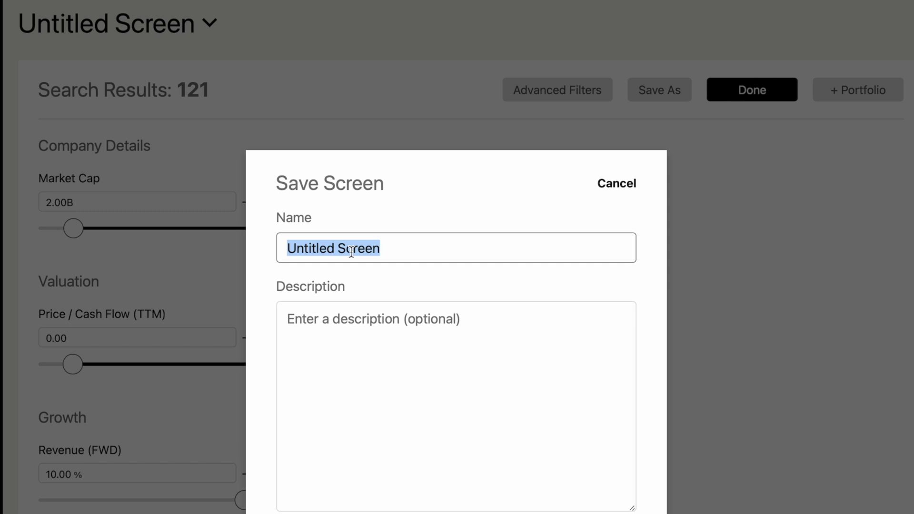
type("Affor")
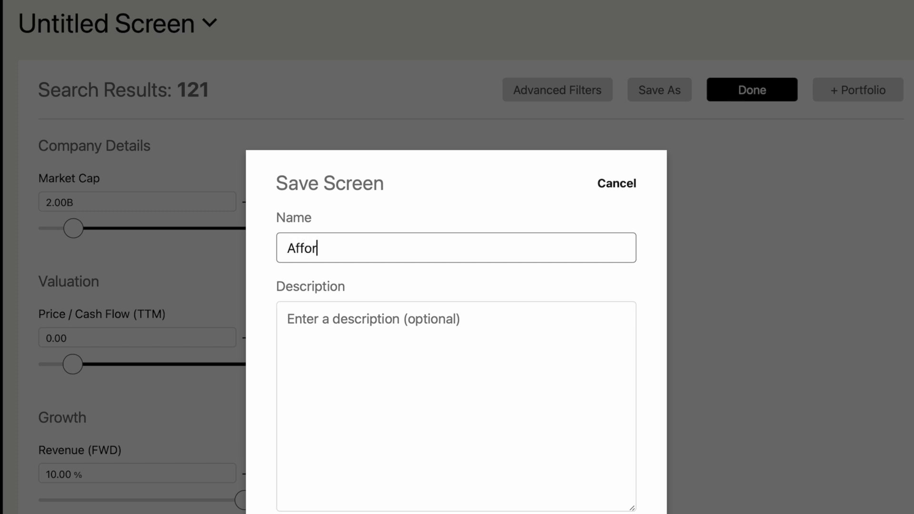
type("dable Profi")
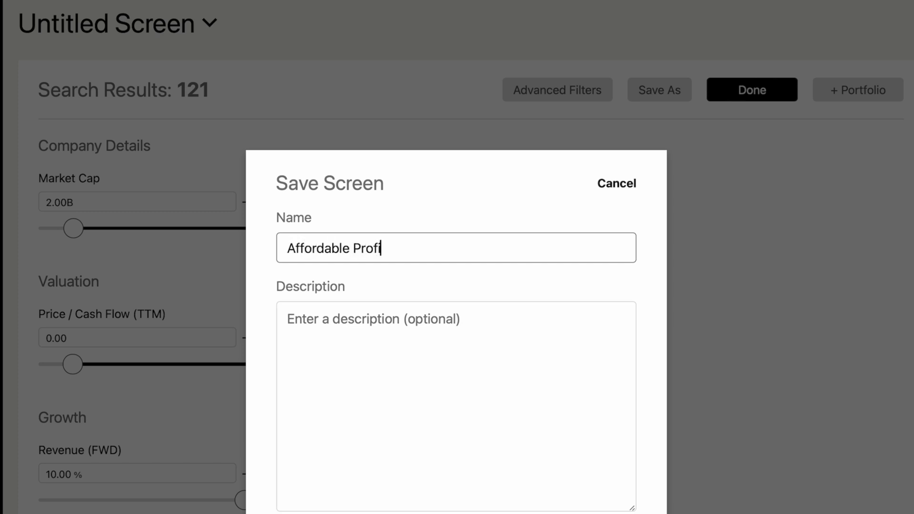
type("tabile Growth")
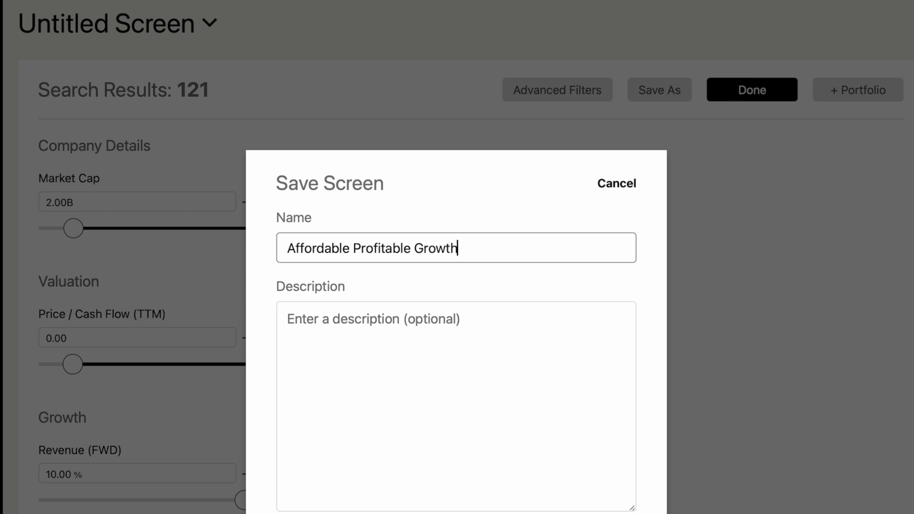
key("Return")
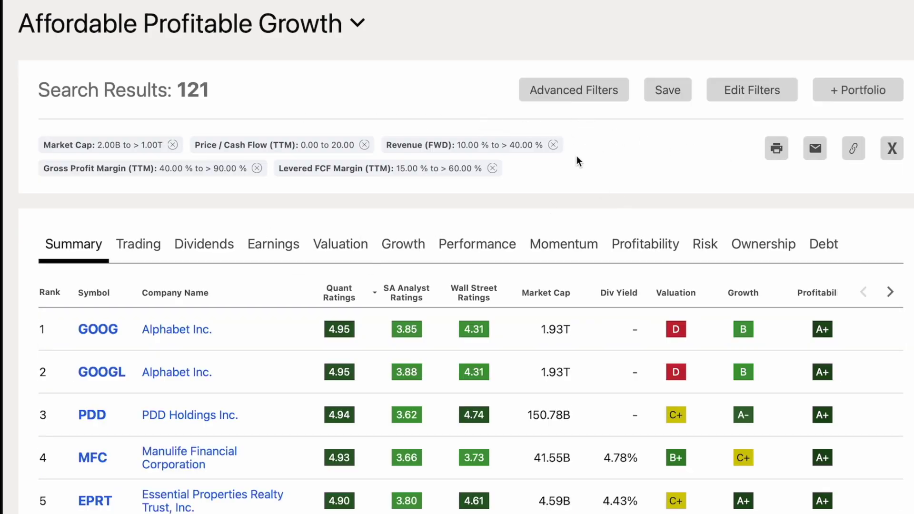
Step: Add the Country filter to the Affordable Profitable Growth screen and return to the Stock Screener overview
left_click(613, 94)
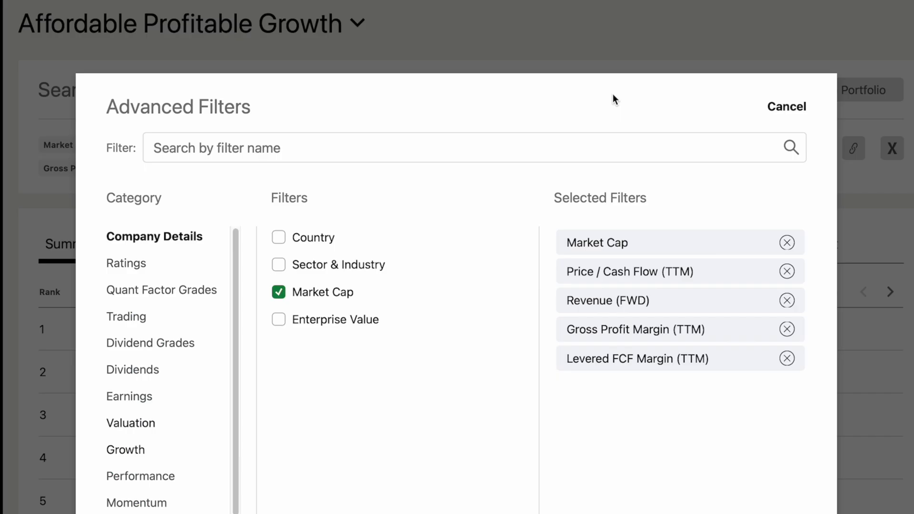
left_click(281, 240)
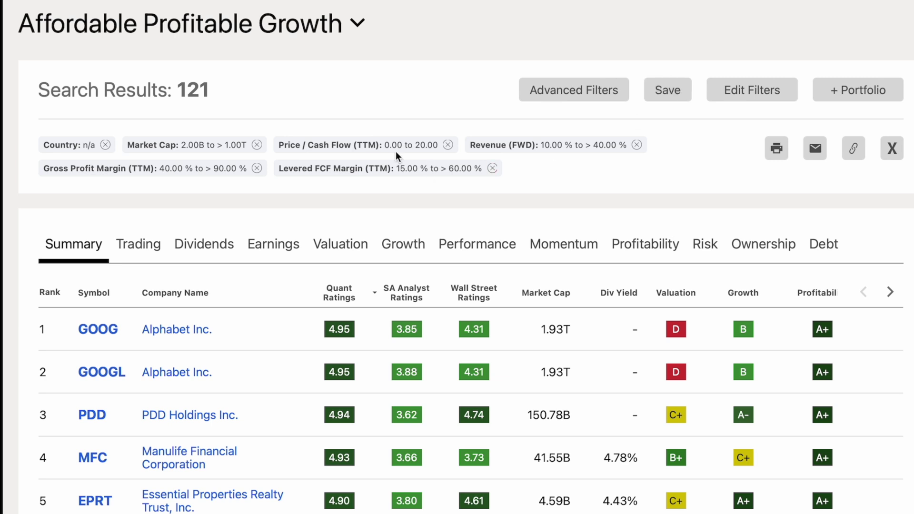
key("alt+Left")
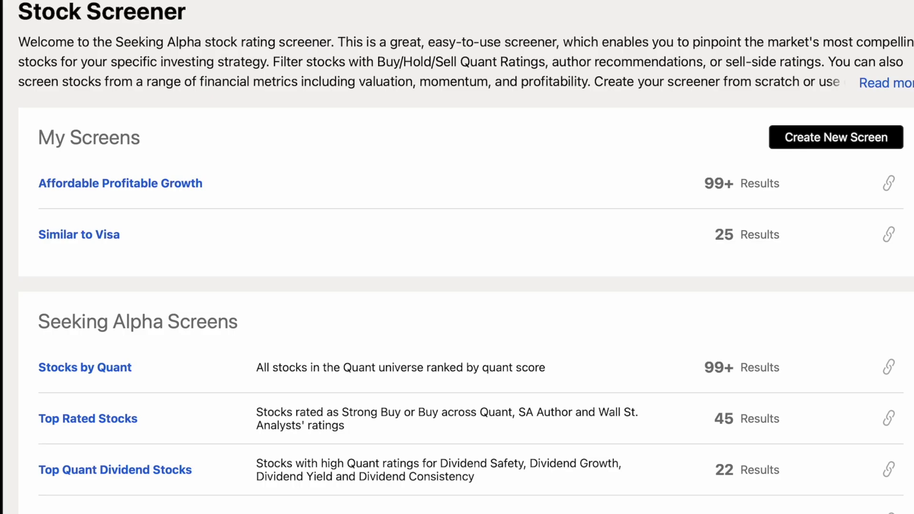